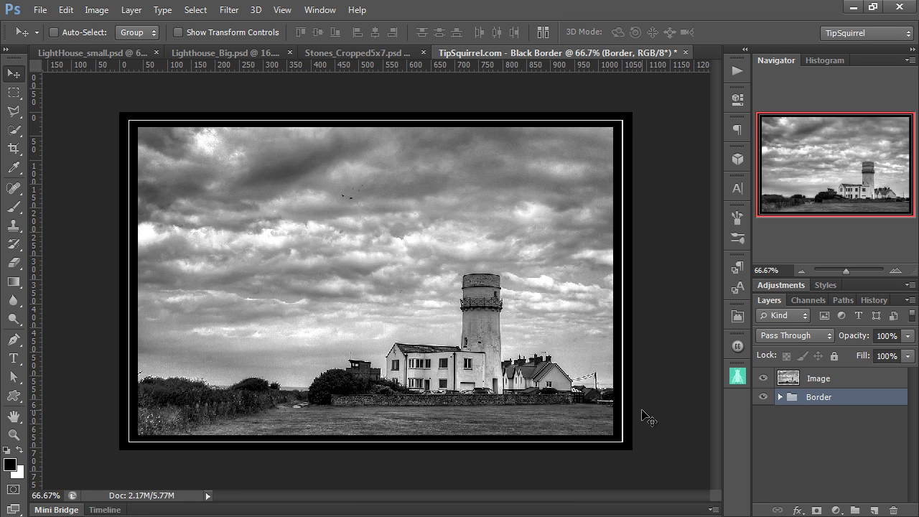
Step: Switch to the borderless LightHouse_small.psd document, leaving the bordered example behind
{"action": "left_click", "coordinate": [90, 56]}
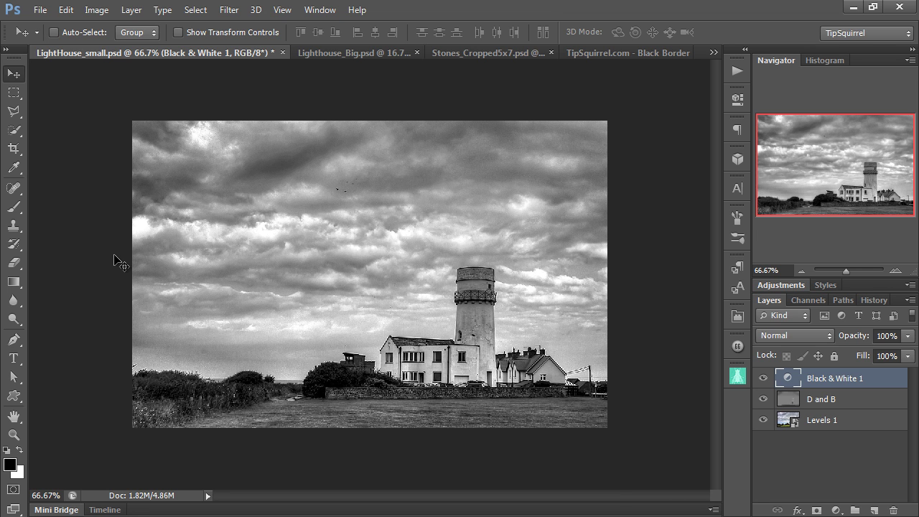
{"action": "left_click", "coordinate": [92, 12]}
{"action": "left_click", "coordinate": [103, 159]}
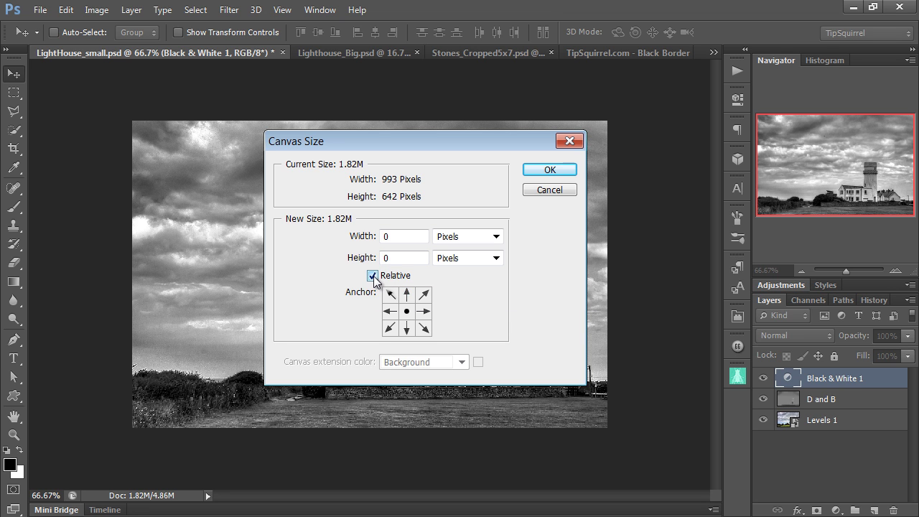
{"action": "left_click", "coordinate": [374, 278]}
{"action": "left_click", "coordinate": [400, 237]}
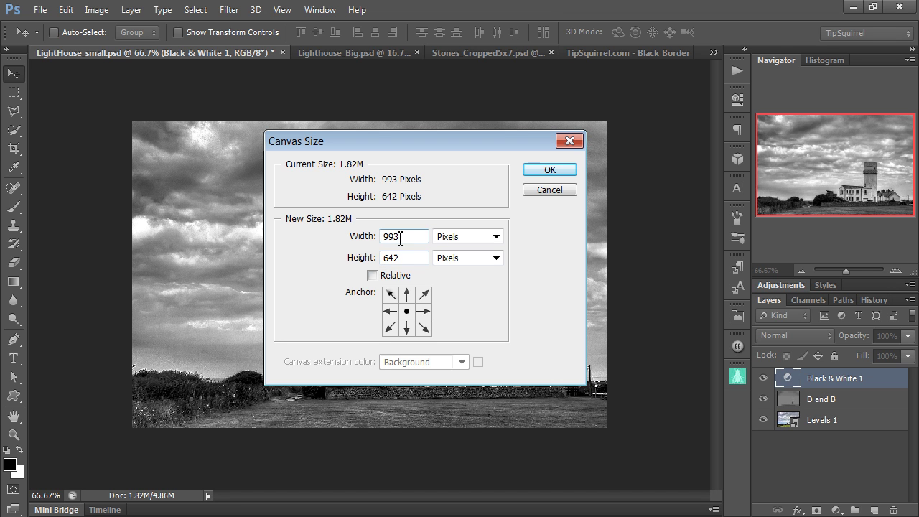
{"action": "left_click", "coordinate": [373, 276]}
{"action": "left_click", "coordinate": [368, 237]}
{"action": "type", "text": "30"}
{"action": "key", "text": "Tab"}
{"action": "type", "text": "30"}
{"action": "left_click", "coordinate": [537, 171]}
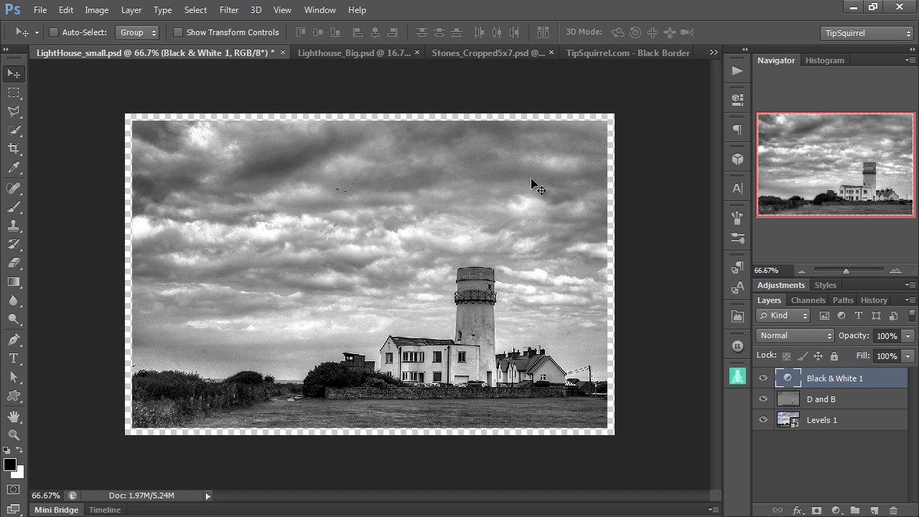
{"action": "left_click", "coordinate": [872, 508]}
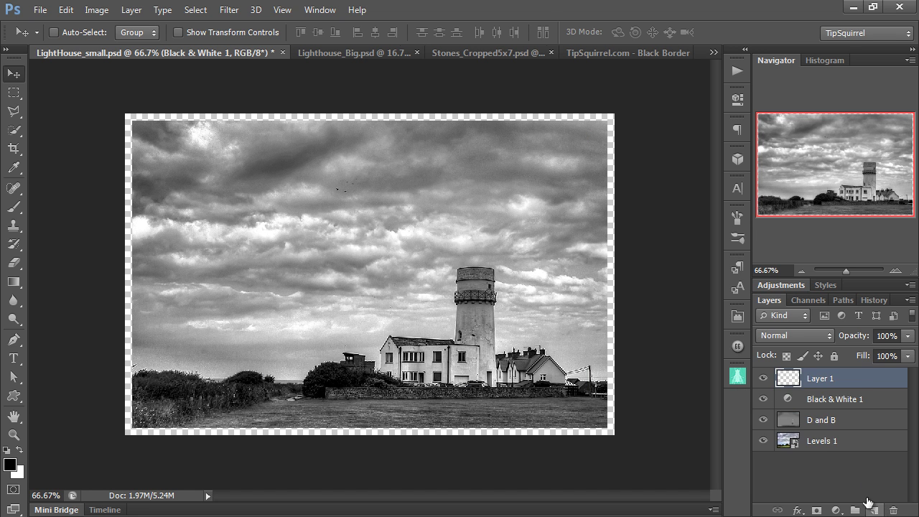
{"action": "left_click_drag", "start_coordinate": [851, 379], "coordinate": [854, 463]}
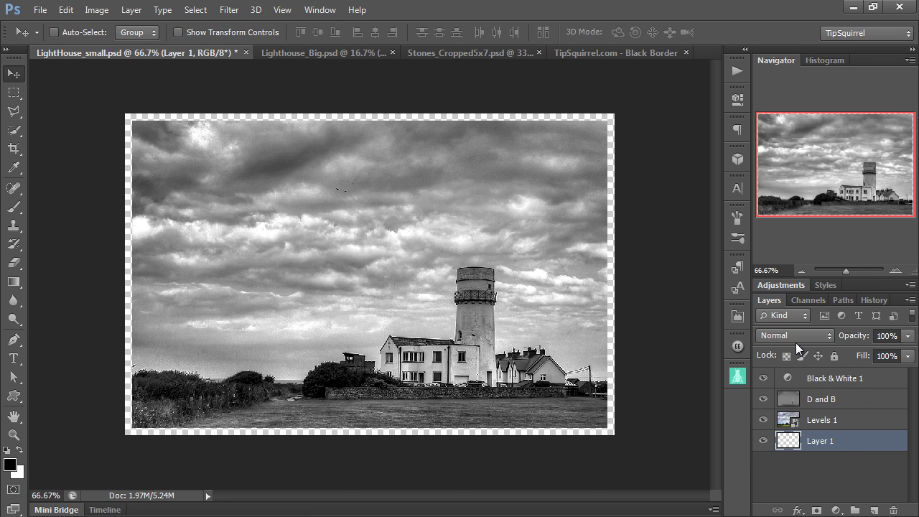
{"action": "key", "text": "alt+BackSpace"}
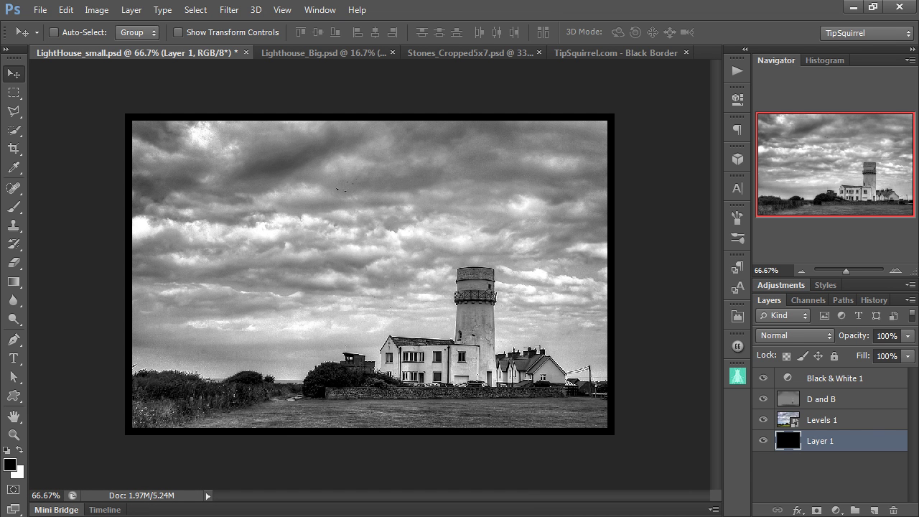
{"action": "key", "text": "ctrl+alt+z"}
{"action": "key", "text": "ctrl+alt+z"}
{"action": "key", "text": "ctrl+alt+z"}
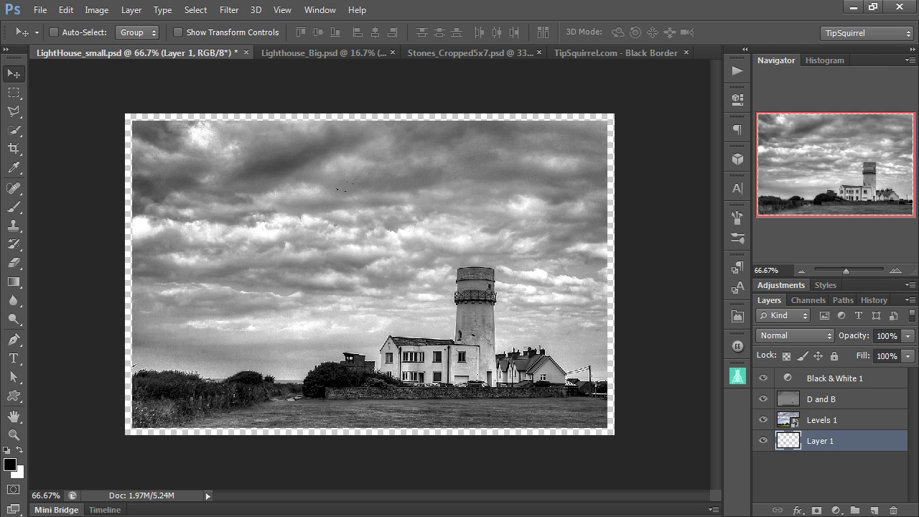
{"action": "key", "text": "ctrl+alt+z"}
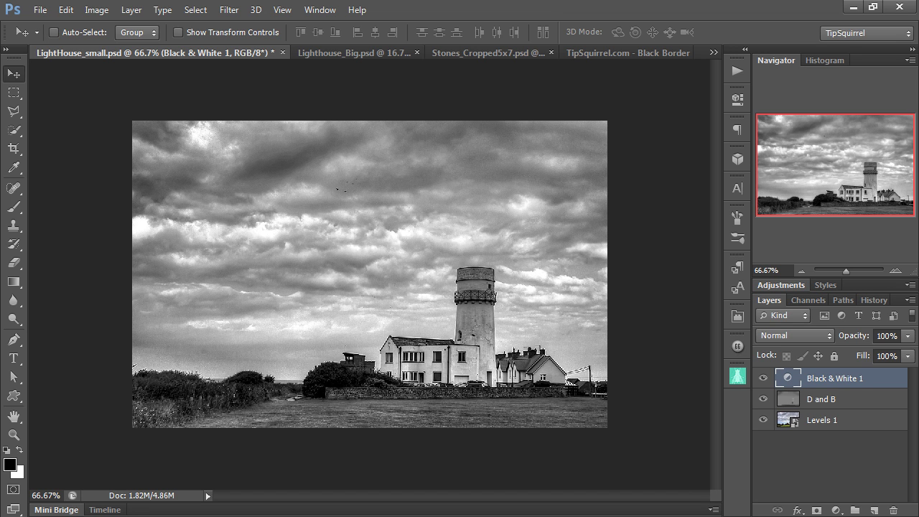
{"action": "left_click", "coordinate": [364, 52]}
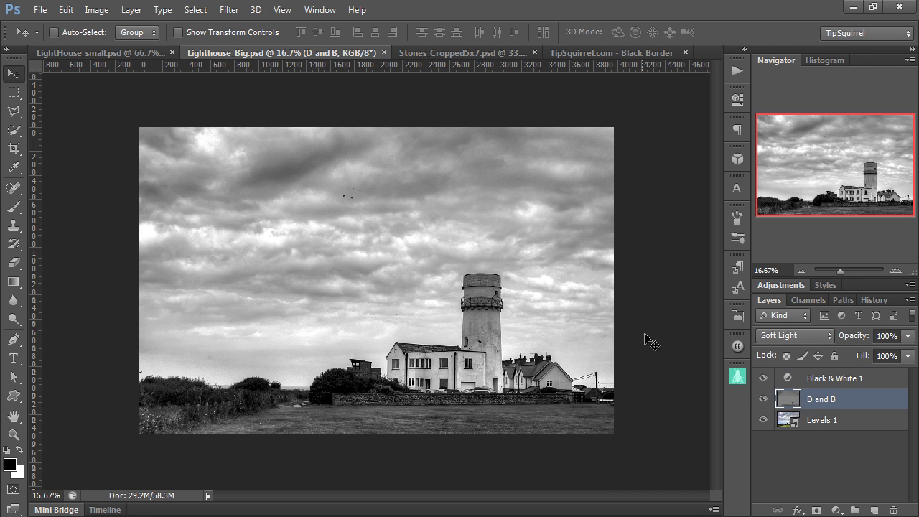
{"action": "left_click", "coordinate": [96, 9]}
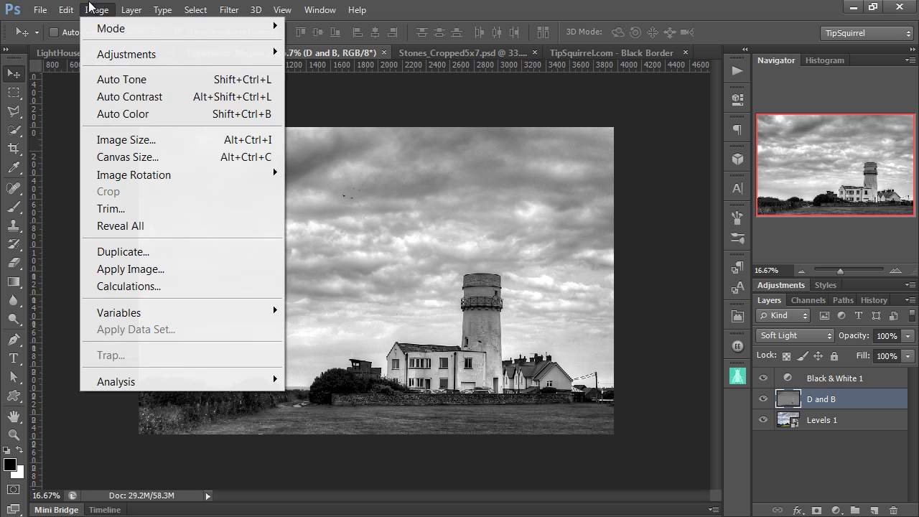
{"action": "left_click", "coordinate": [113, 157]}
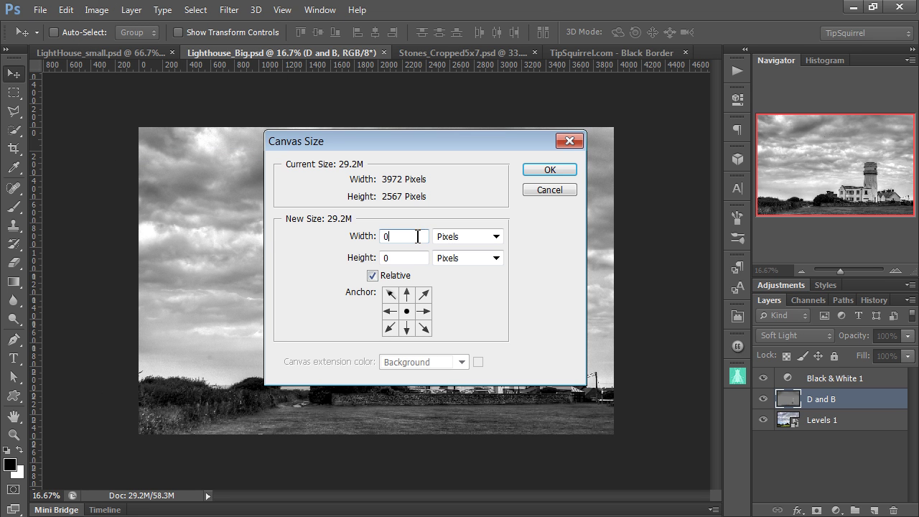
{"action": "type", "text": "30"}
{"action": "key", "text": "Tab"}
{"action": "type", "text": "30"}
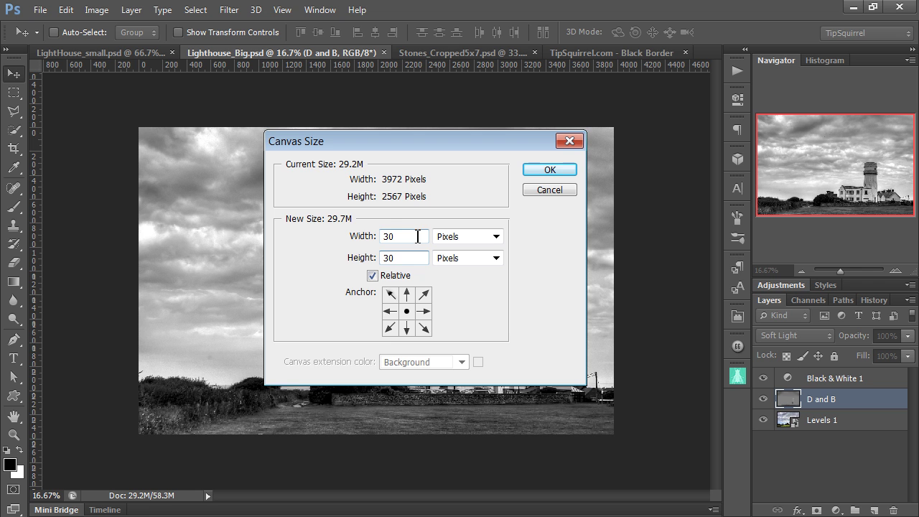
{"action": "left_click", "coordinate": [531, 169]}
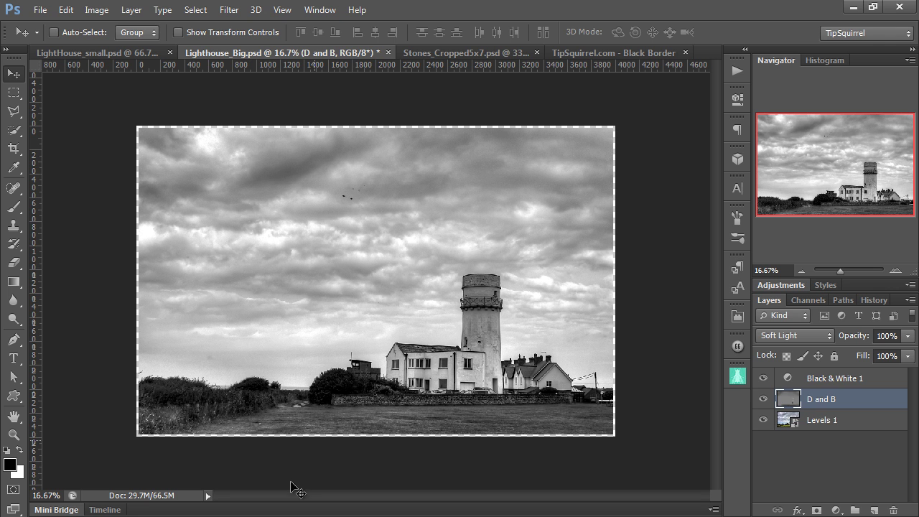
{"action": "left_click", "coordinate": [873, 510]}
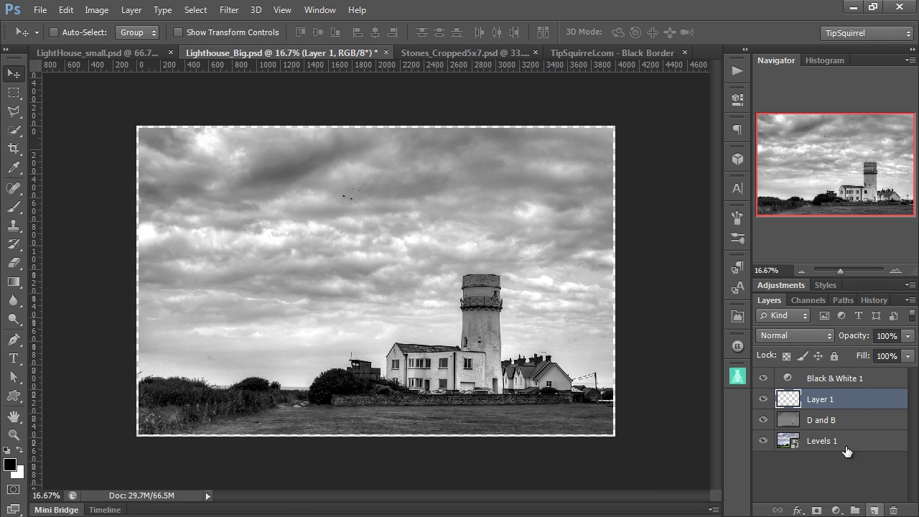
{"action": "left_click_drag", "start_coordinate": [844, 401], "coordinate": [842, 456]}
{"action": "key", "text": "alt+BackSpace"}
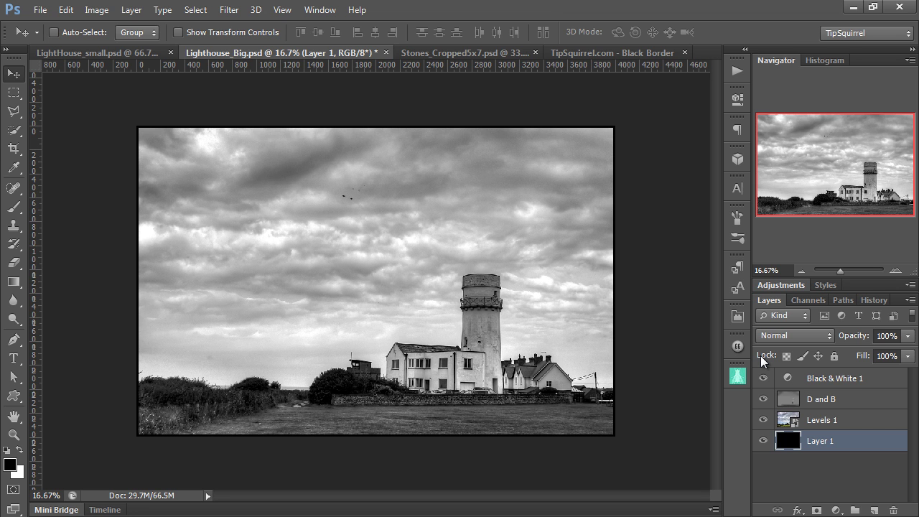
{"action": "key", "text": "ctrl+a"}
{"action": "key", "text": "Delete"}
{"action": "key", "text": "ctrl+bracketright"}
{"action": "key", "text": "ctrl+bracketright"}
{"action": "key", "text": "ctrl+e"}
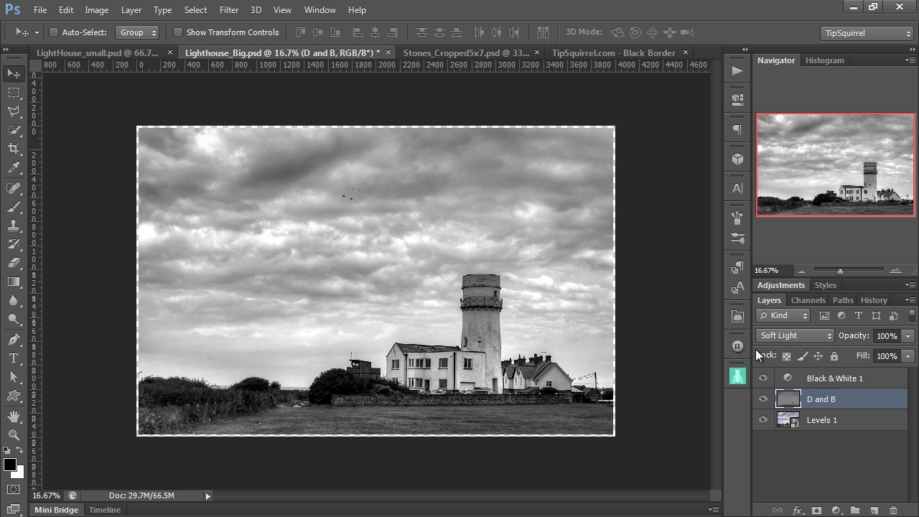
{"action": "key", "text": "ctrl+d"}
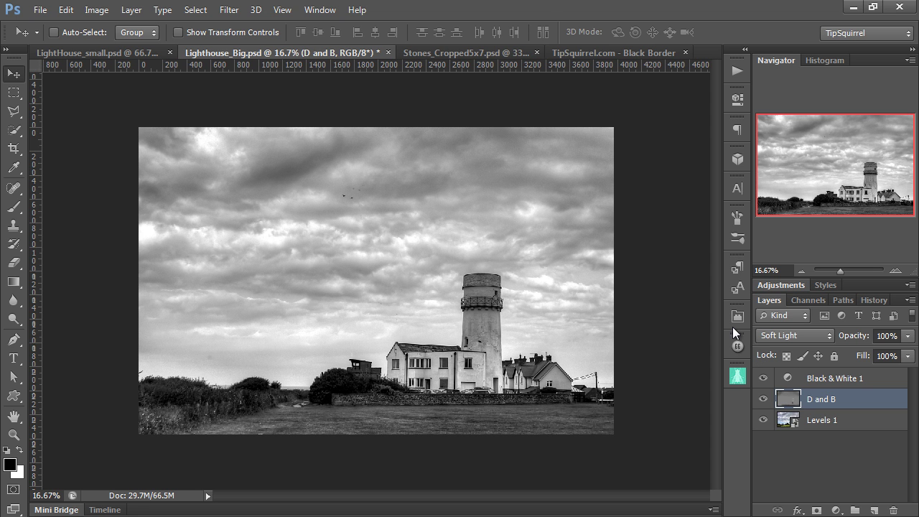
{"action": "left_click", "coordinate": [90, 52]}
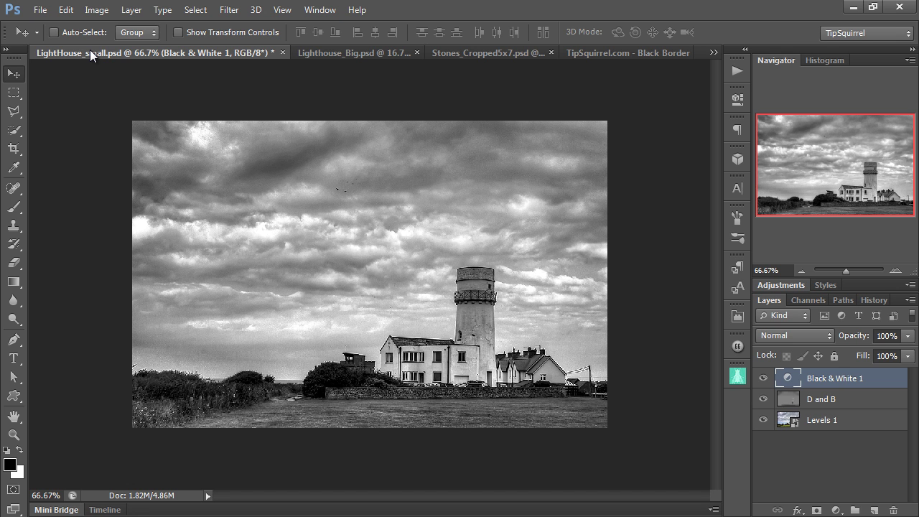
{"action": "left_click", "coordinate": [65, 11]}
{"action": "mouse_move", "coordinate": [128, 484]}
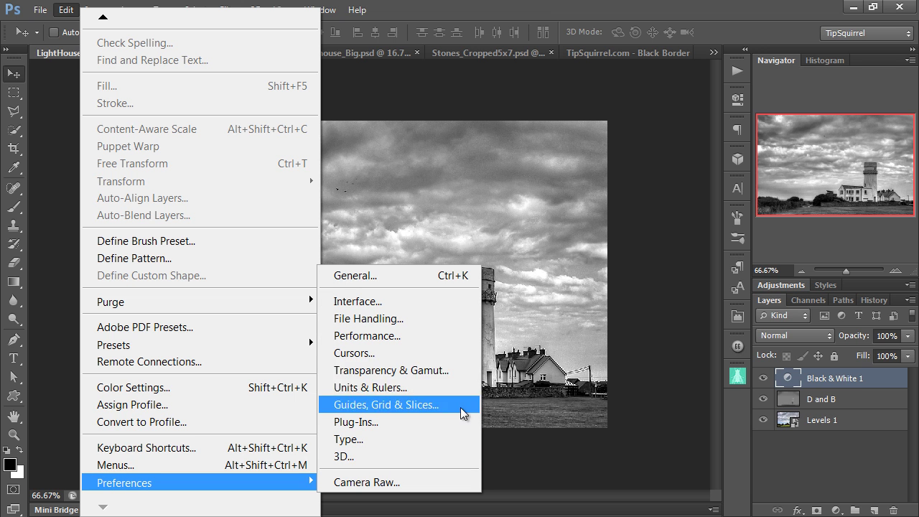
{"action": "left_click", "coordinate": [440, 388]}
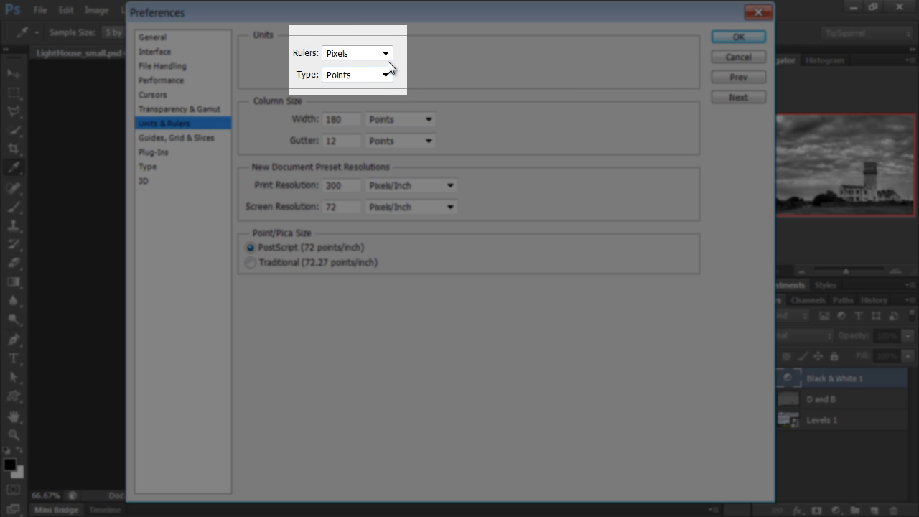
{"action": "left_click", "coordinate": [386, 54]}
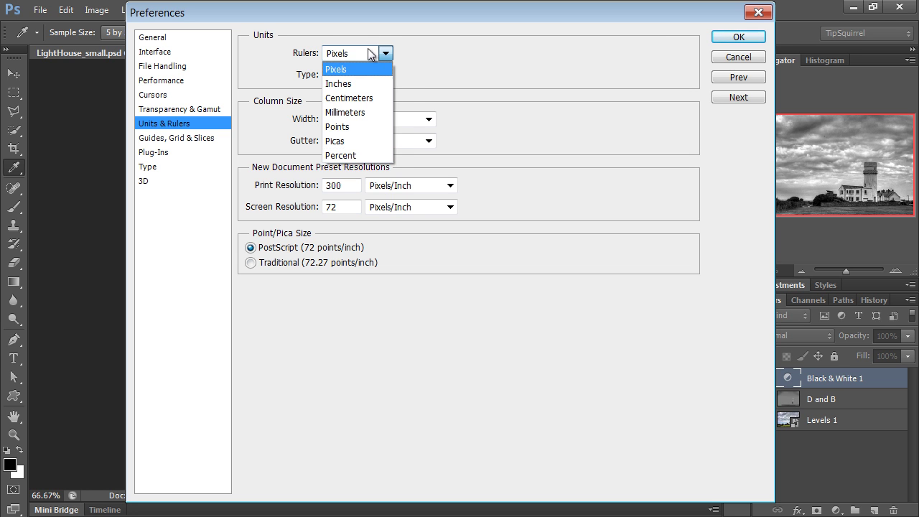
{"action": "left_click", "coordinate": [368, 48]}
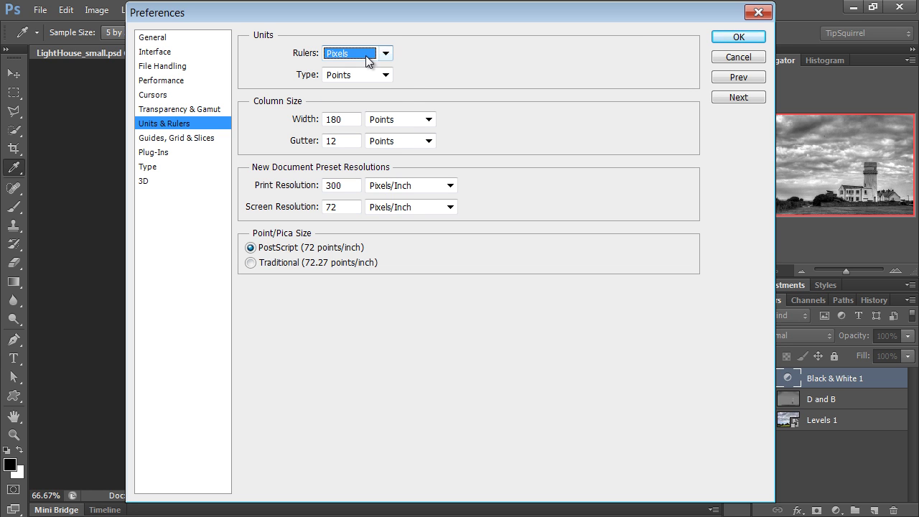
{"action": "left_click", "coordinate": [726, 37]}
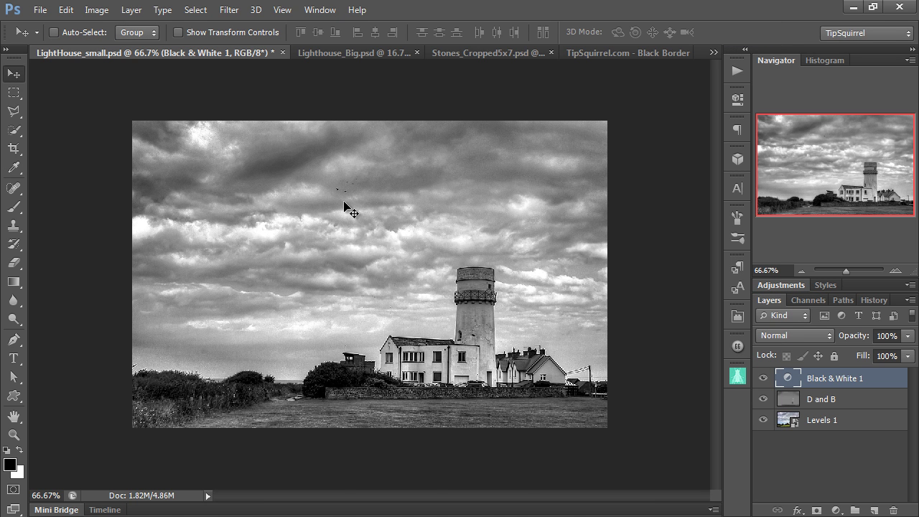
Step: Show rulers on the lighthouse image and set their units to Percent
{"action": "key", "text": "ctrl+r"}
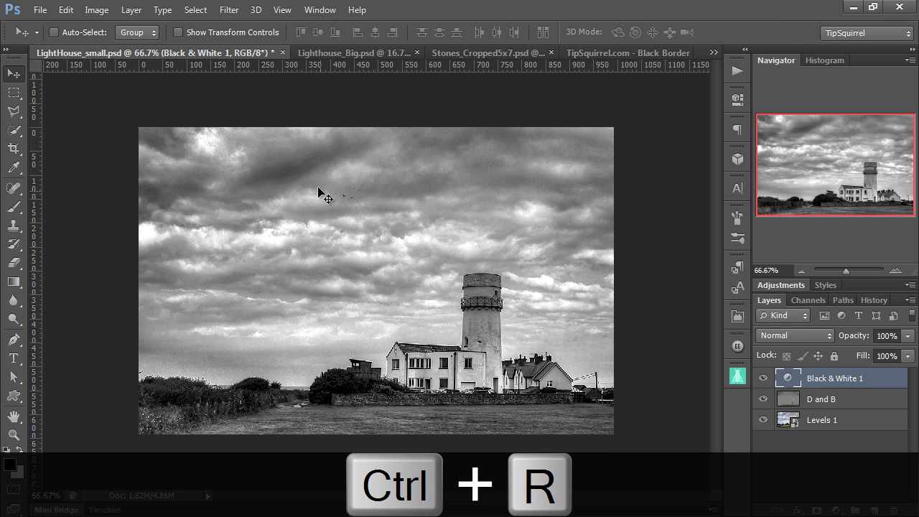
{"action": "right_click", "coordinate": [440, 68]}
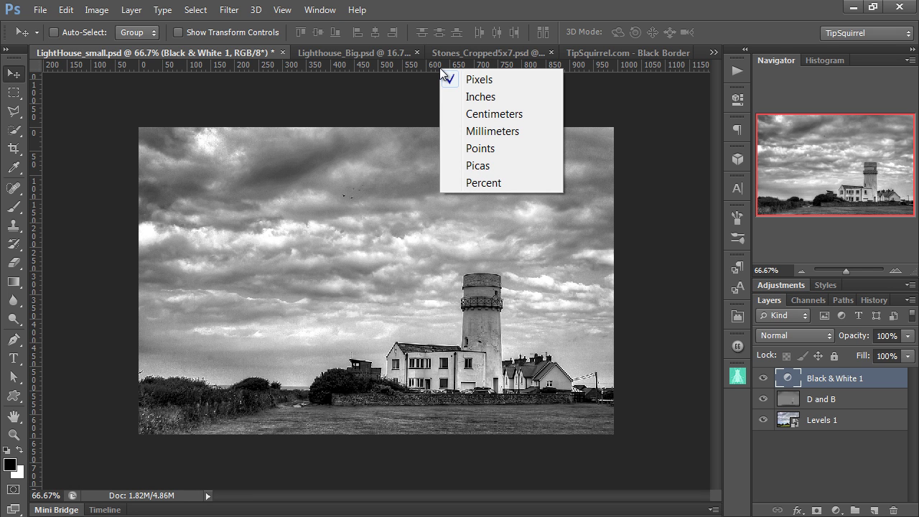
{"action": "left_click", "coordinate": [483, 183]}
Step: Confirm Percent as the ruler unit in the Units & Rulers preferences
{"action": "left_click", "coordinate": [66, 9]}
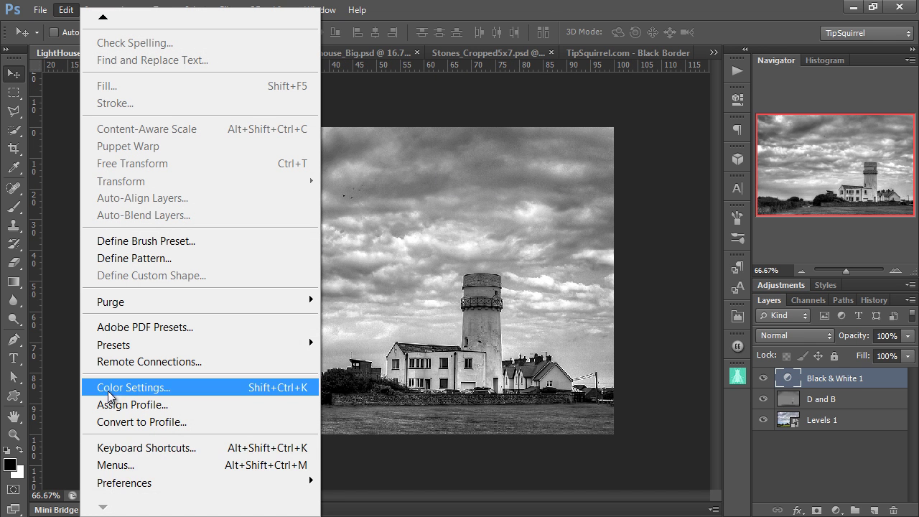
{"action": "mouse_move", "coordinate": [302, 480]}
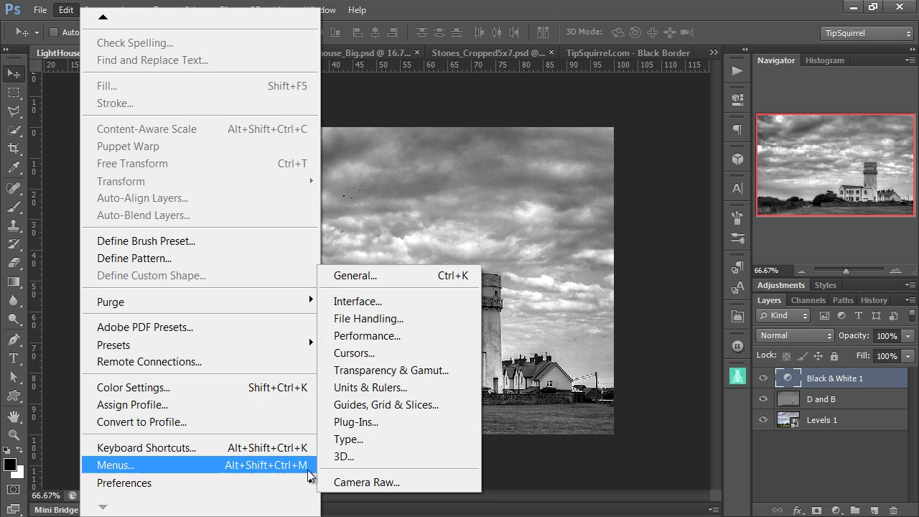
{"action": "left_click", "coordinate": [373, 386]}
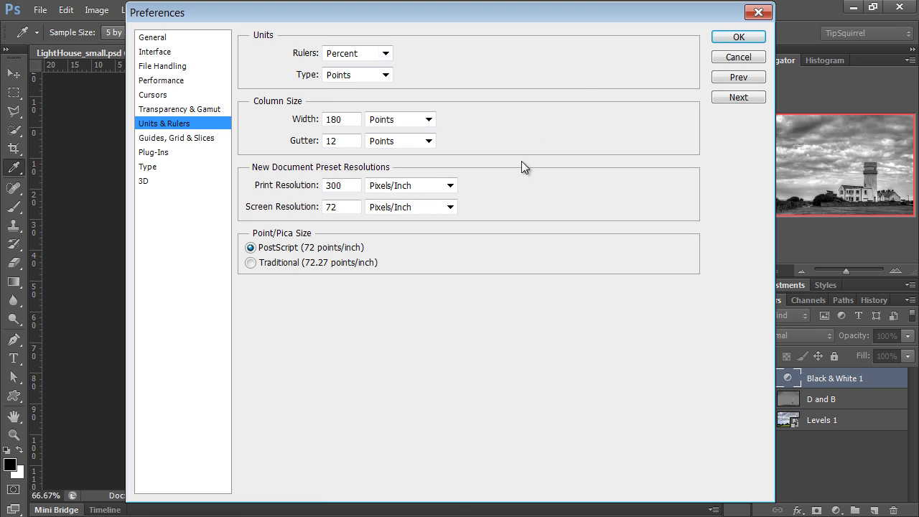
{"action": "key", "text": "v"}
{"action": "left_click", "coordinate": [739, 37]}
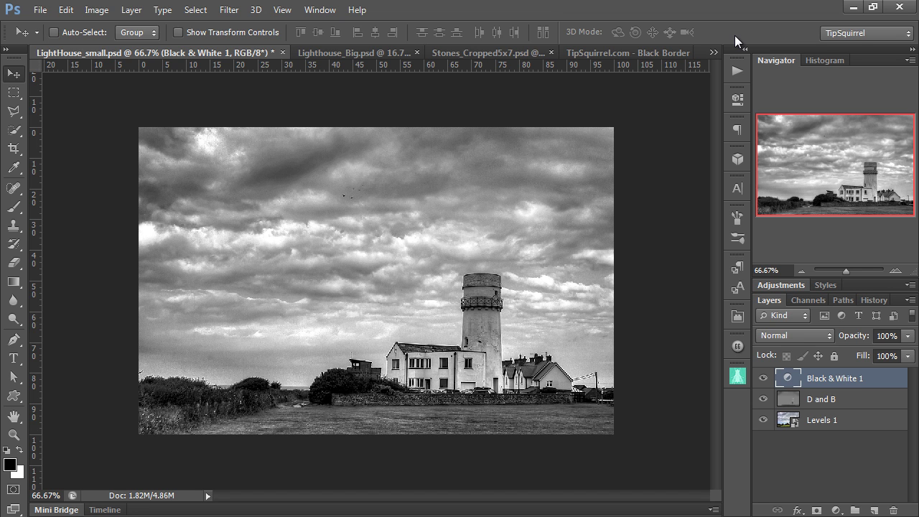
{"action": "key", "text": "ctrl+r"}
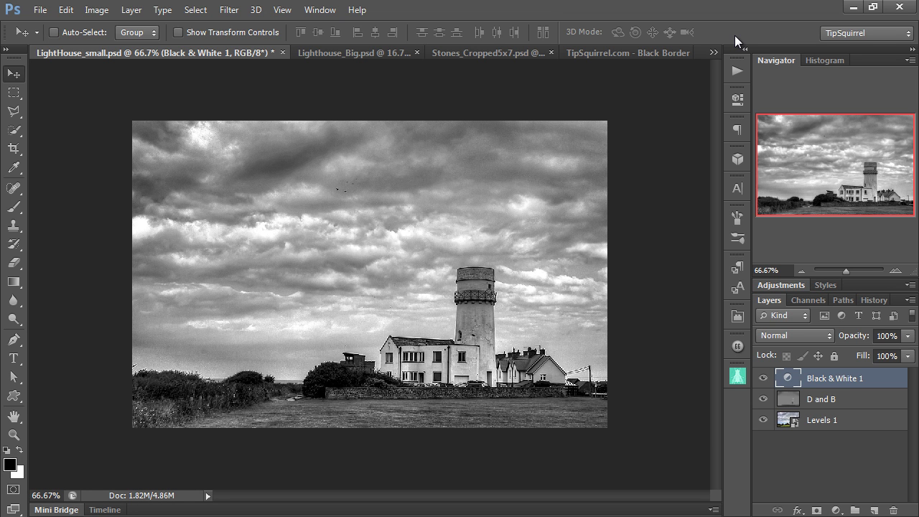
{"action": "left_click", "coordinate": [96, 9]}
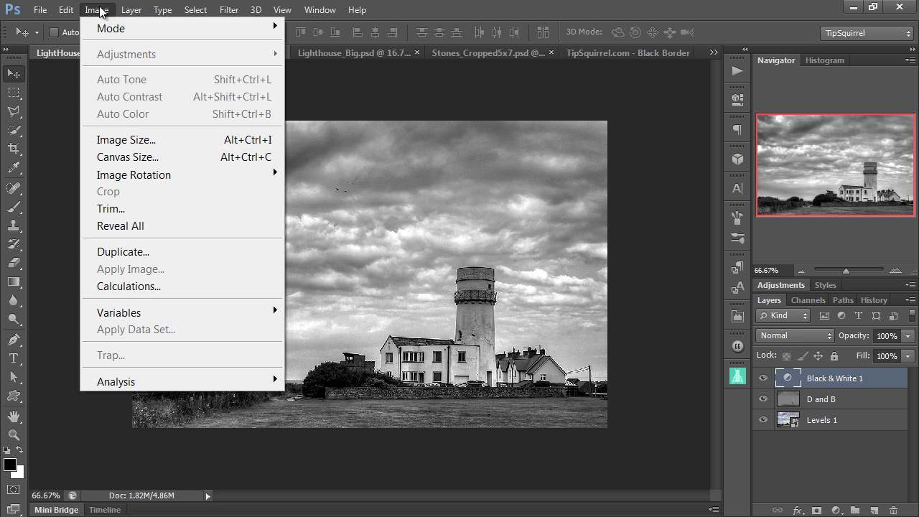
{"action": "left_click", "coordinate": [119, 157]}
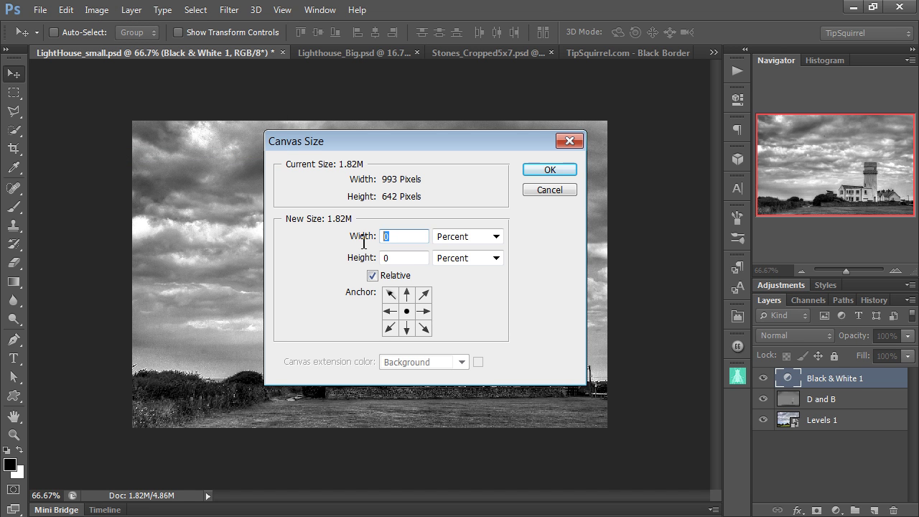
{"action": "type", "text": "15"}
{"action": "key", "text": "Tab"}
{"action": "type", "text": "15"}
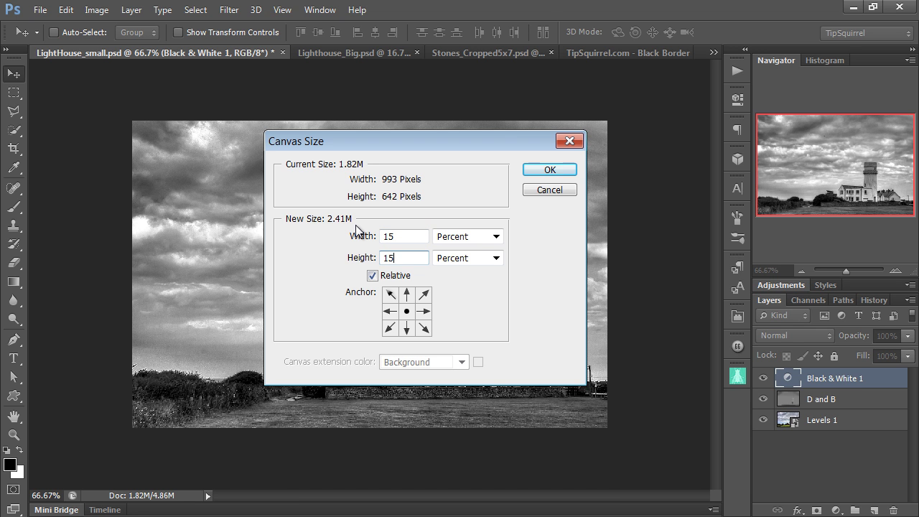
{"action": "left_click", "coordinate": [540, 171]}
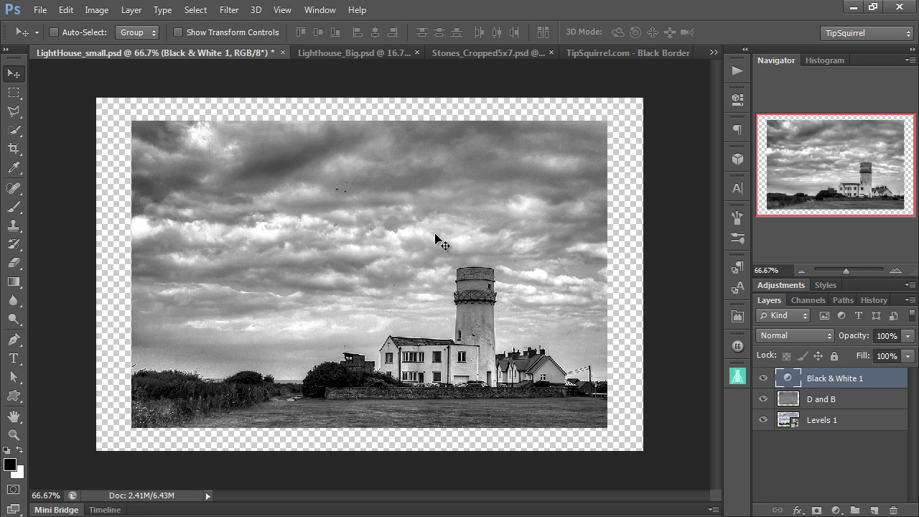
{"action": "key", "text": "ctrl+z"}
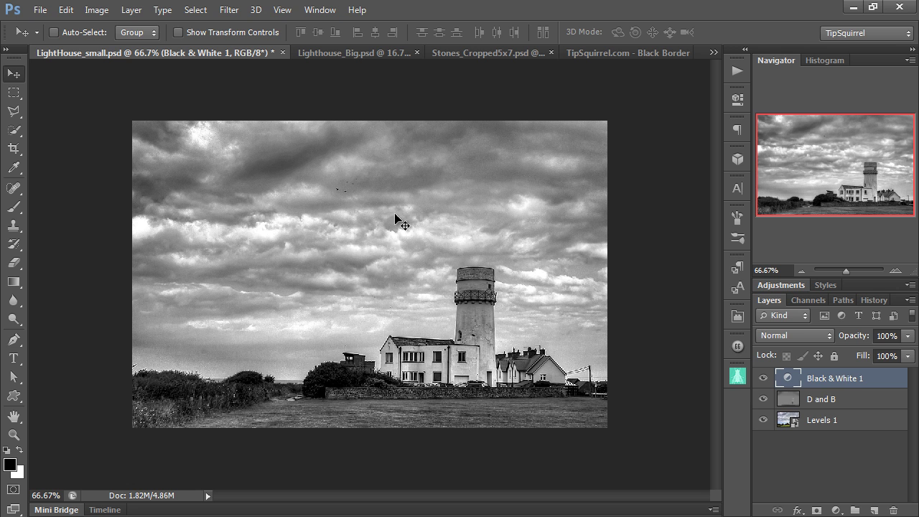
Step: Enlarge the lighthouse canvas by a relative 8% width and 10% height in Canvas Size
{"action": "left_click", "coordinate": [96, 10]}
{"action": "left_click", "coordinate": [129, 156]}
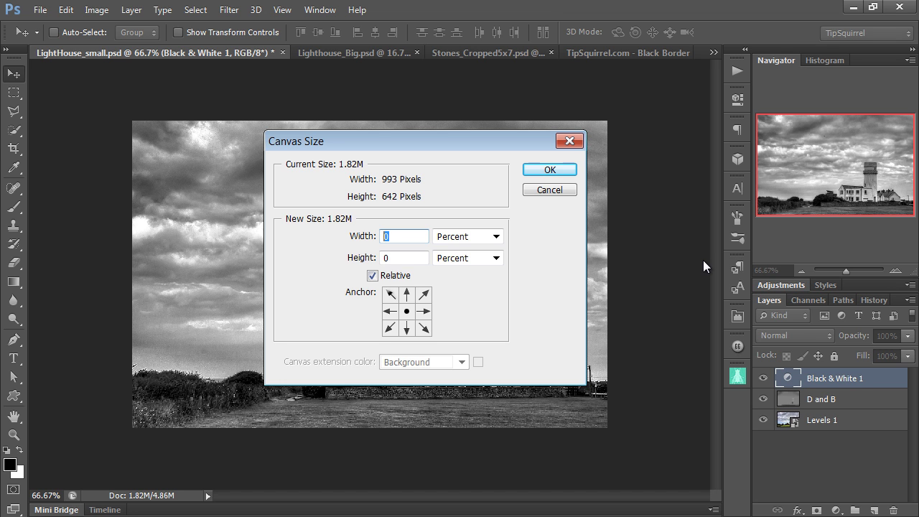
{"action": "type", "text": "8"}
{"action": "key", "text": "Tab"}
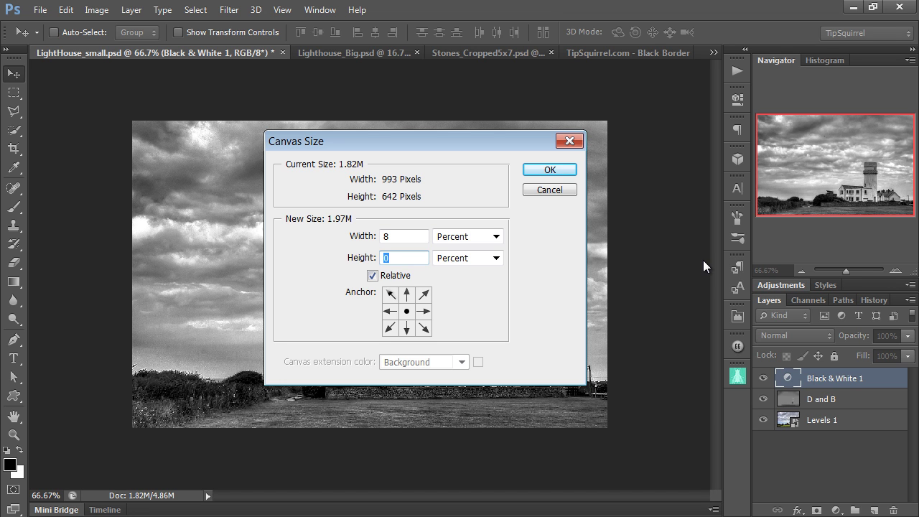
{"action": "type", "text": "10"}
{"action": "left_click", "coordinate": [565, 171]}
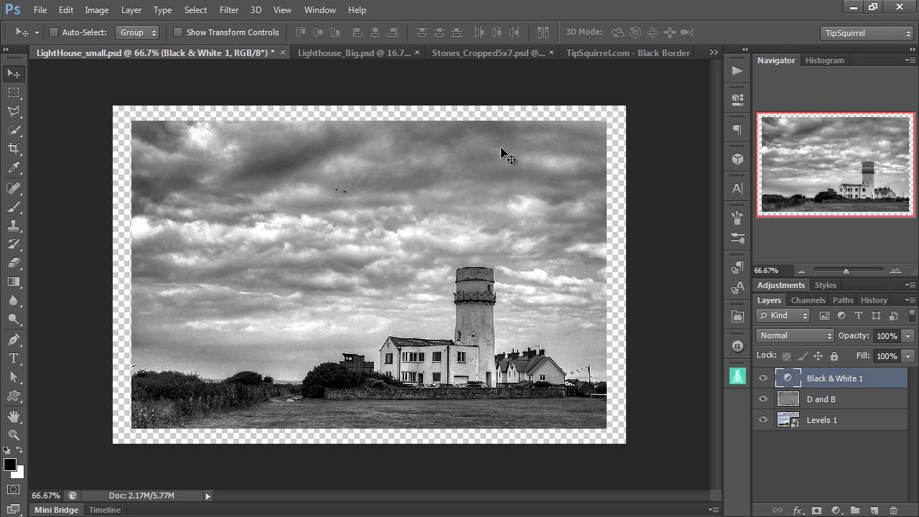
Step: On Stones_Cropped5x7.psd, apply an 8% by 10% canvas enlargement, then undo it
{"action": "left_click", "coordinate": [441, 53]}
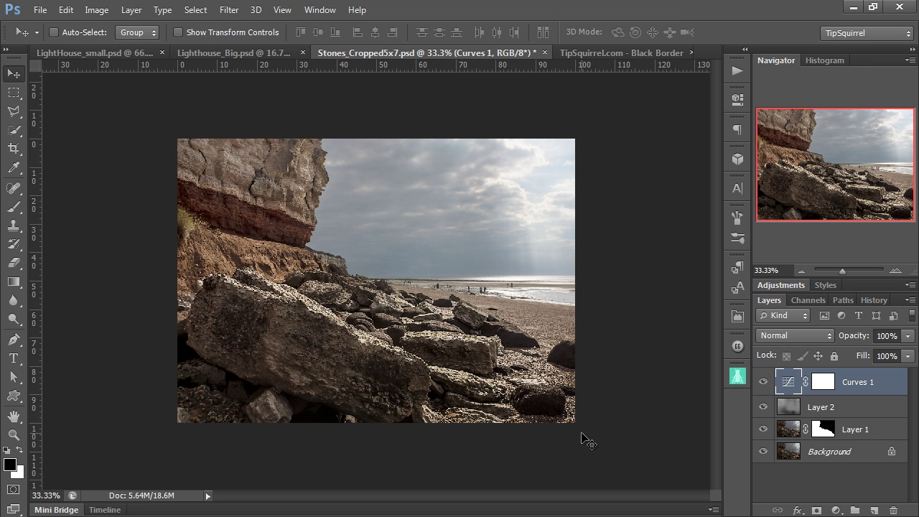
{"action": "left_click", "coordinate": [95, 9]}
{"action": "left_click", "coordinate": [126, 158]}
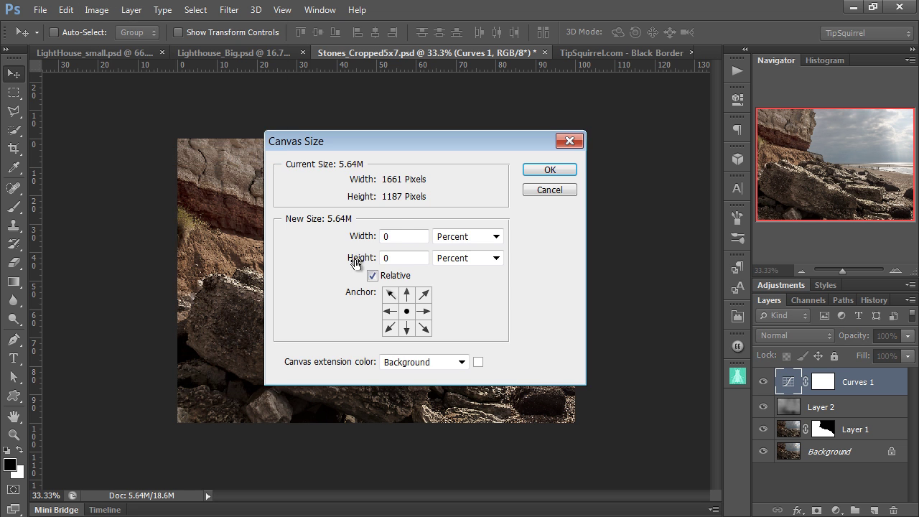
{"action": "type", "text": "8"}
{"action": "key", "text": "Tab"}
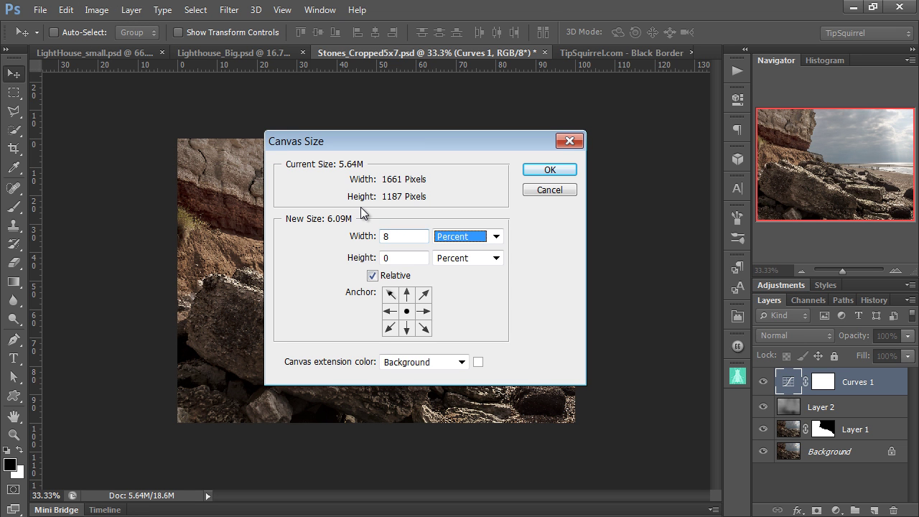
{"action": "key", "text": "Tab"}
{"action": "type", "text": "10"}
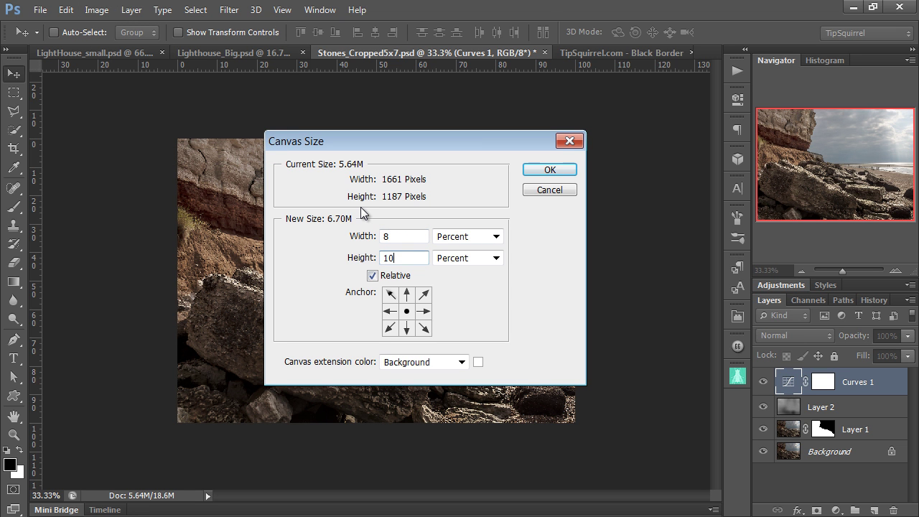
{"action": "left_click", "coordinate": [549, 171]}
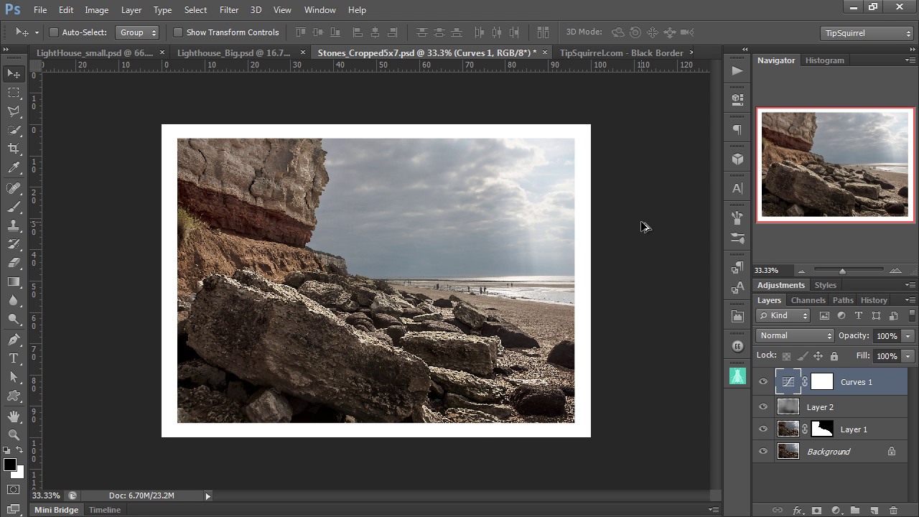
{"action": "key", "text": "ctrl+z"}
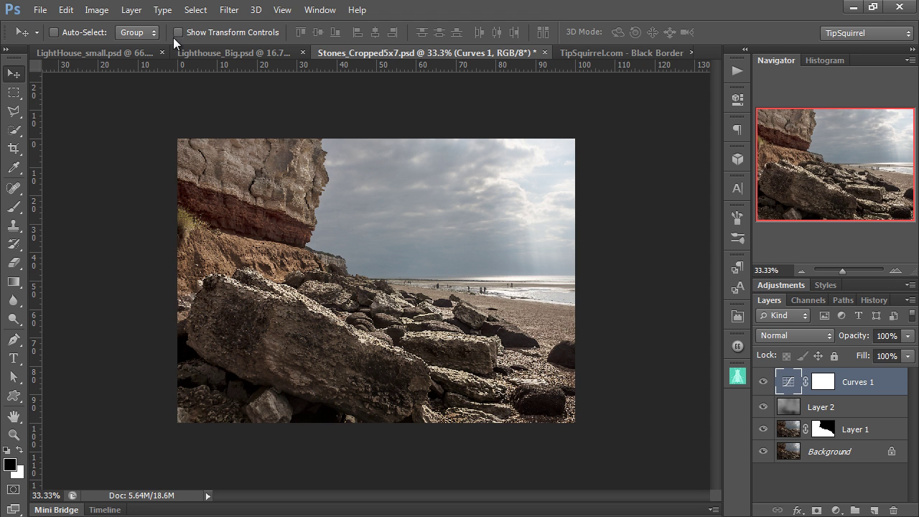
Step: Undo the lighthouse canvas enlargement and delete the old Simple Landscape action
{"action": "left_click", "coordinate": [80, 54]}
{"action": "key", "text": "ctrl+z"}
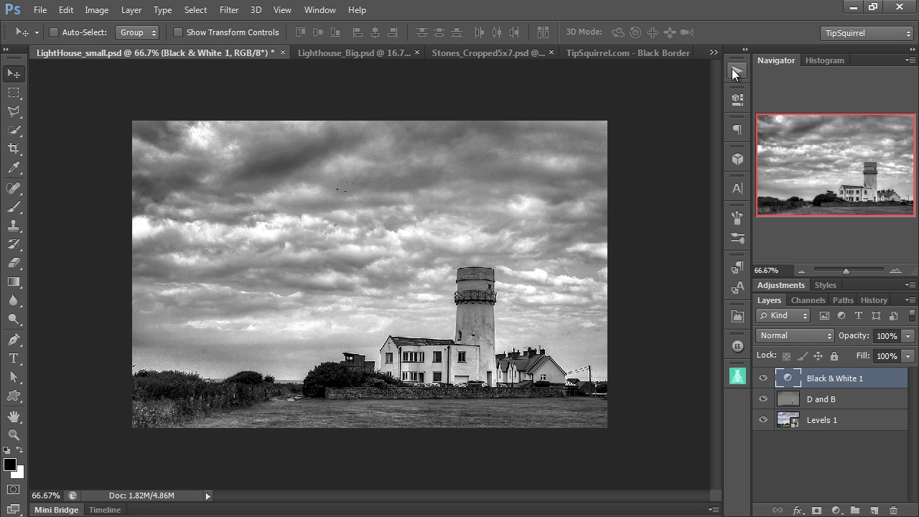
{"action": "left_click", "coordinate": [313, 8]}
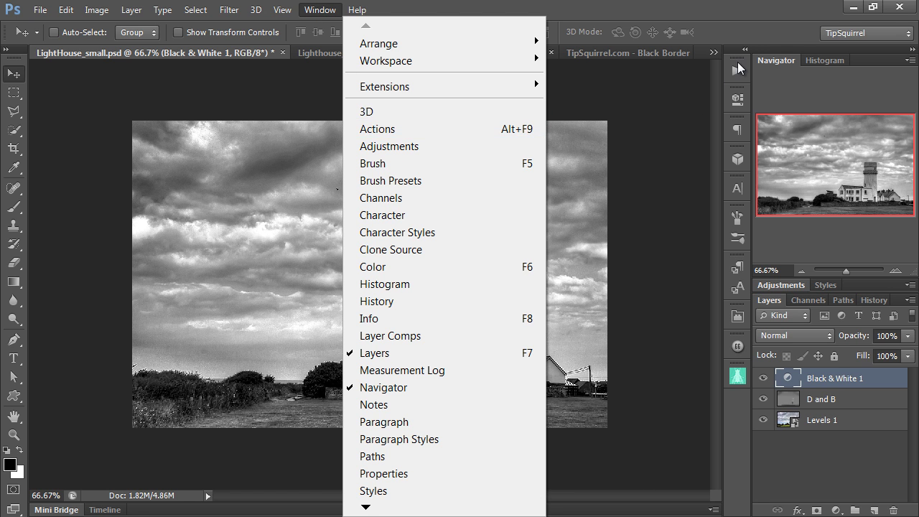
{"action": "left_click", "coordinate": [738, 66]}
{"action": "left_click", "coordinate": [538, 275]}
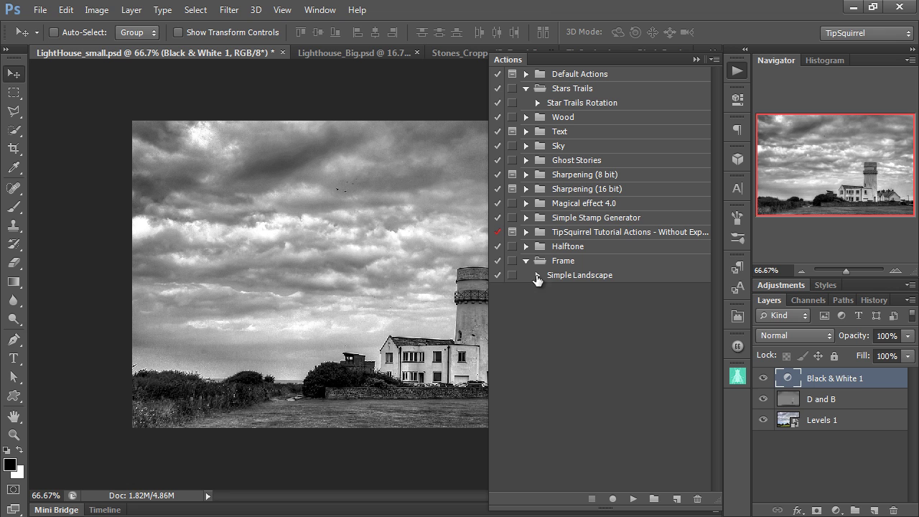
{"action": "left_click_drag", "start_coordinate": [537, 276], "coordinate": [698, 498]}
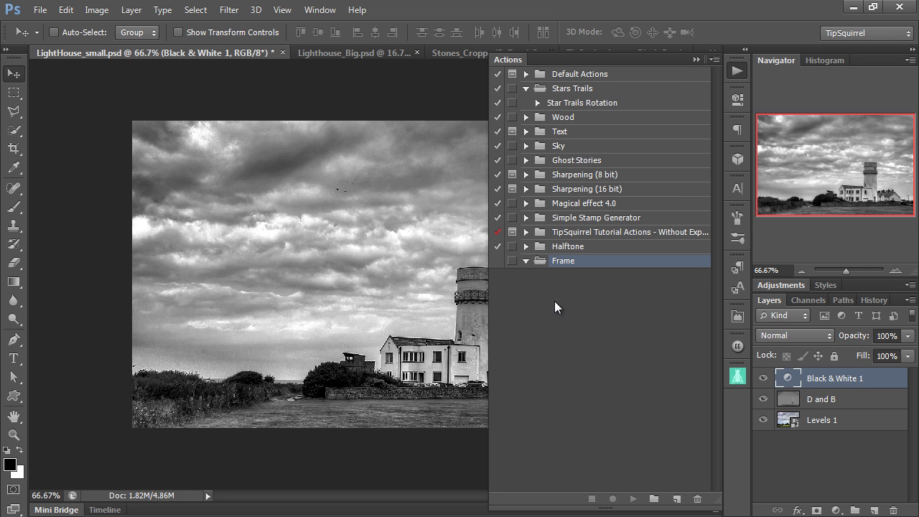
Step: Create a new 'Simple Landscape' action in the Frame set and start recording
{"action": "left_click", "coordinate": [677, 501]}
{"action": "type", "text": "S"}
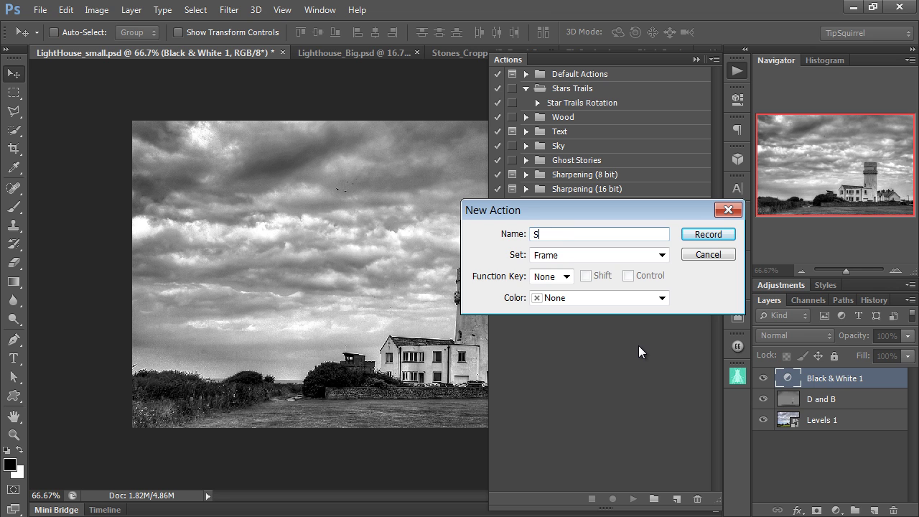
{"action": "type", "text": "imple Landscape"}
{"action": "left_click", "coordinate": [709, 235]}
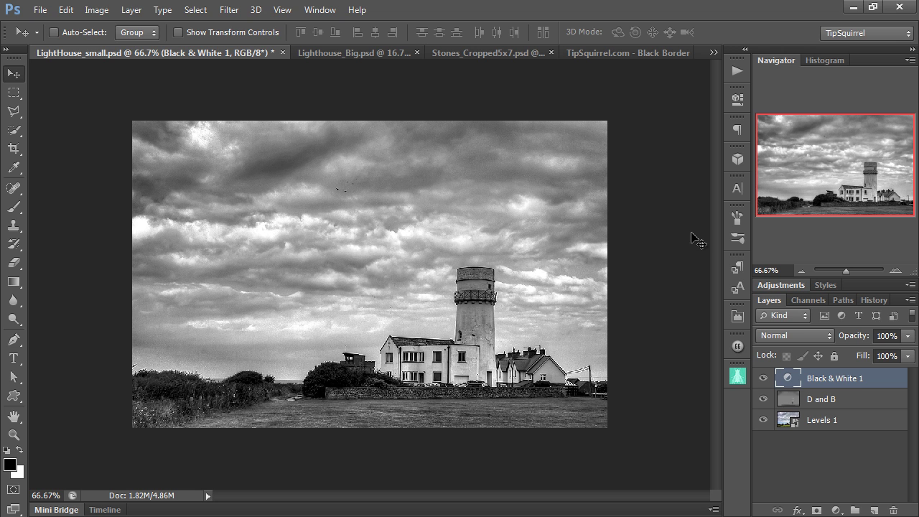
Step: Duplicate the image as 'Frame LS' with Duplicate Merged Layers Only ticked
{"action": "left_click", "coordinate": [93, 11]}
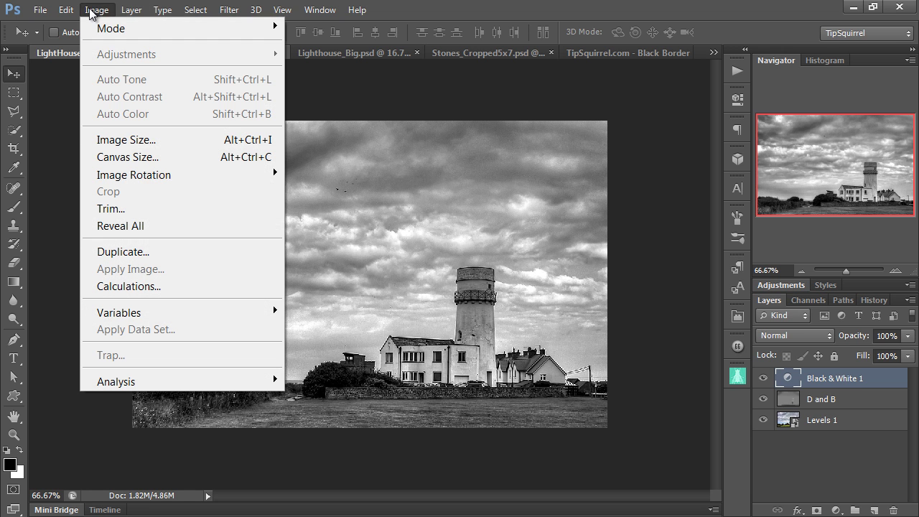
{"action": "left_click", "coordinate": [133, 252]}
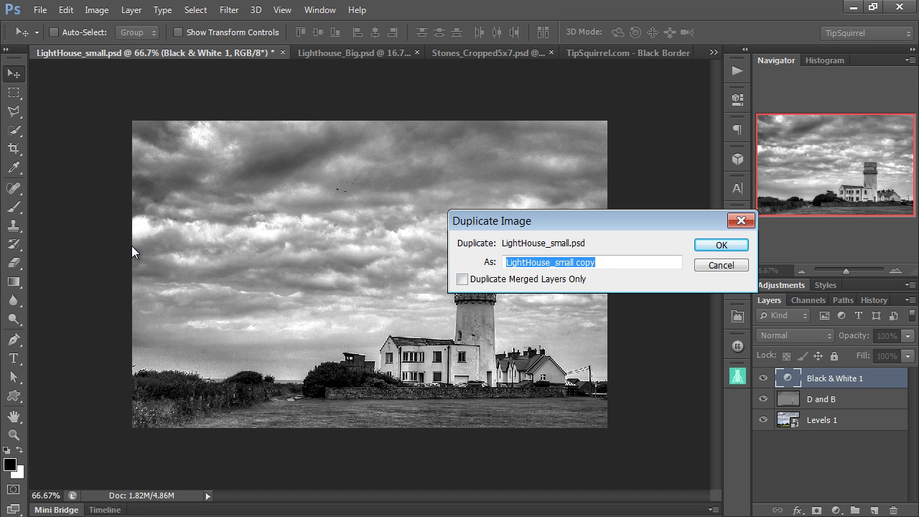
{"action": "type", "text": "Fram"}
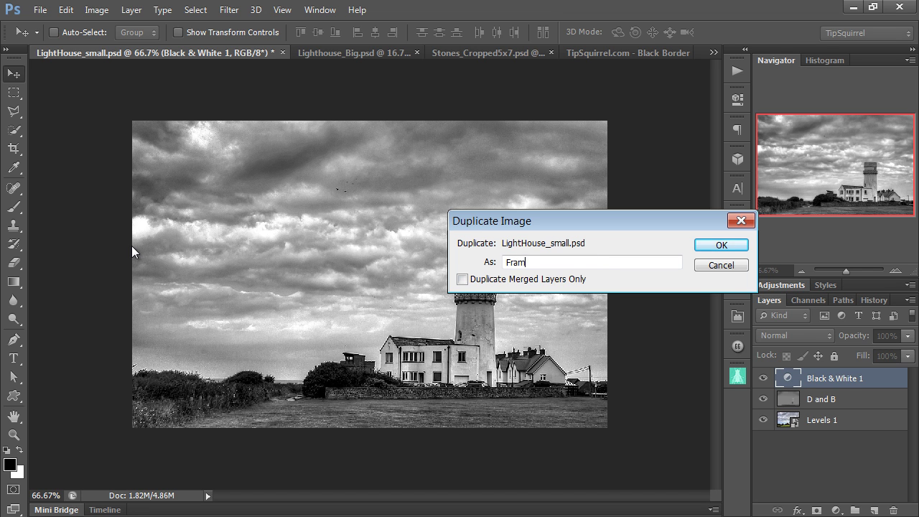
{"action": "type", "text": "e LS"}
{"action": "left_click", "coordinate": [462, 279]}
{"action": "left_click", "coordinate": [711, 248]}
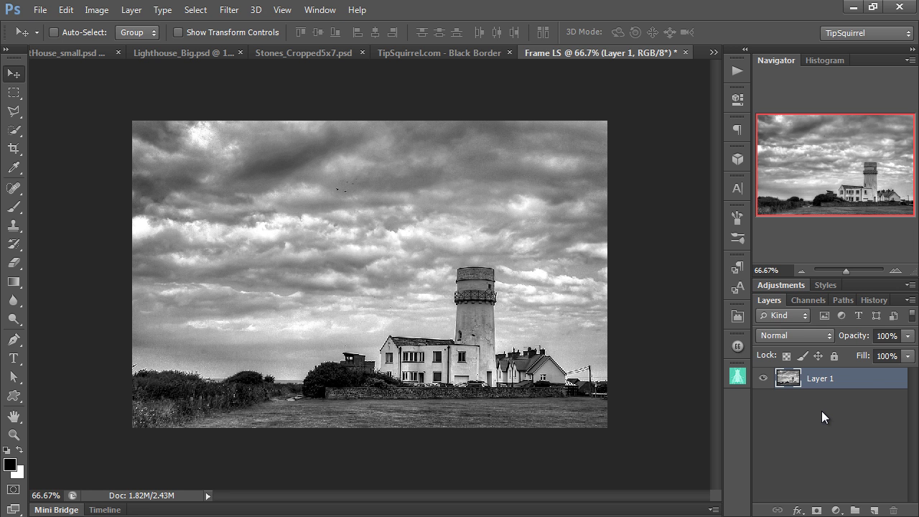
Step: Flatten Frame LS and unlock its Background into a regular Layer 0
{"action": "left_click", "coordinate": [913, 303]}
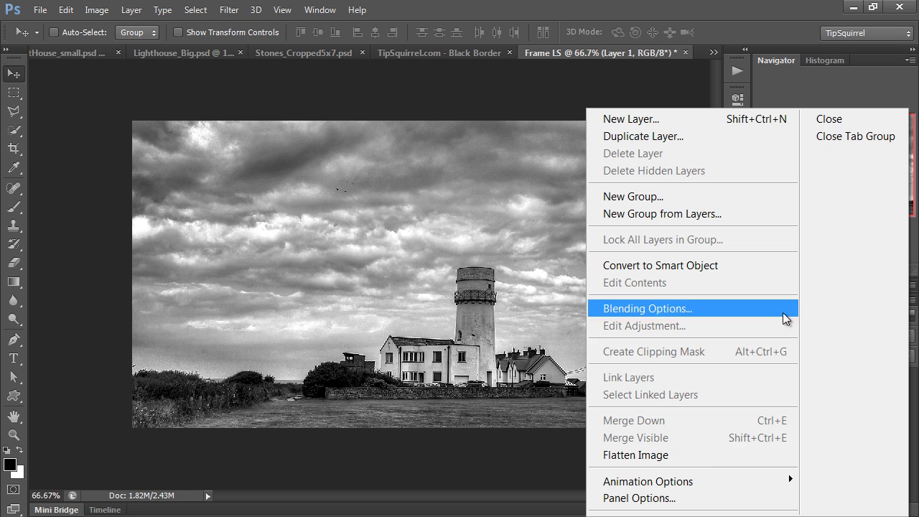
{"action": "left_click", "coordinate": [701, 454]}
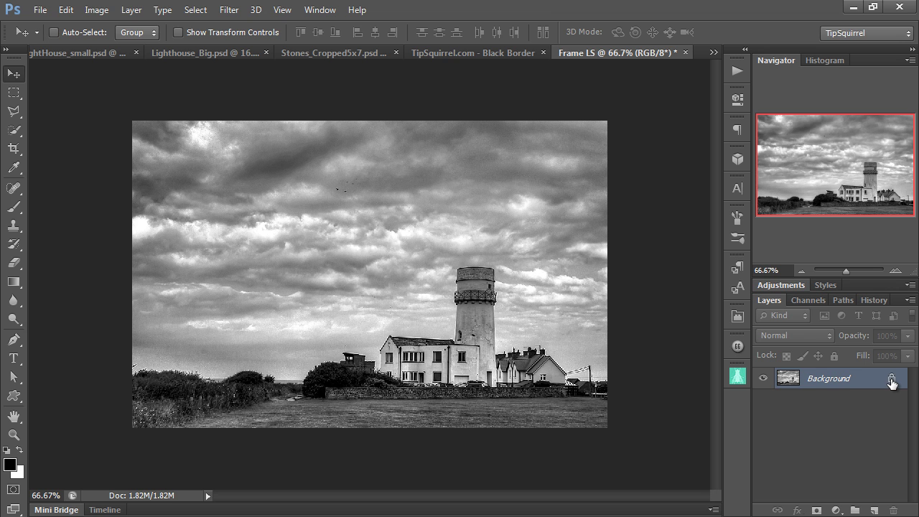
{"action": "left_click_drag", "start_coordinate": [891, 383], "coordinate": [892, 510]}
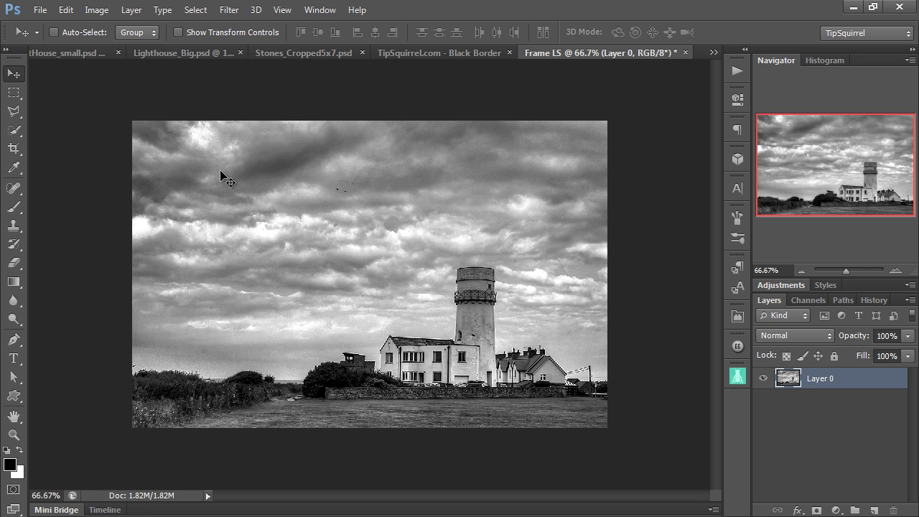
Step: Add a relative 8% by 10% canvas margin to Frame LS and reset colours to black and white
{"action": "left_click", "coordinate": [94, 10]}
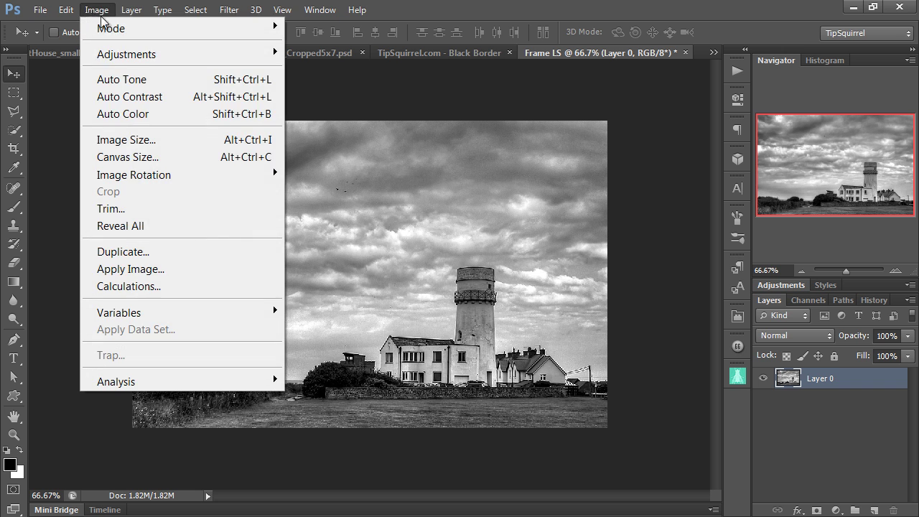
{"action": "left_click", "coordinate": [115, 157]}
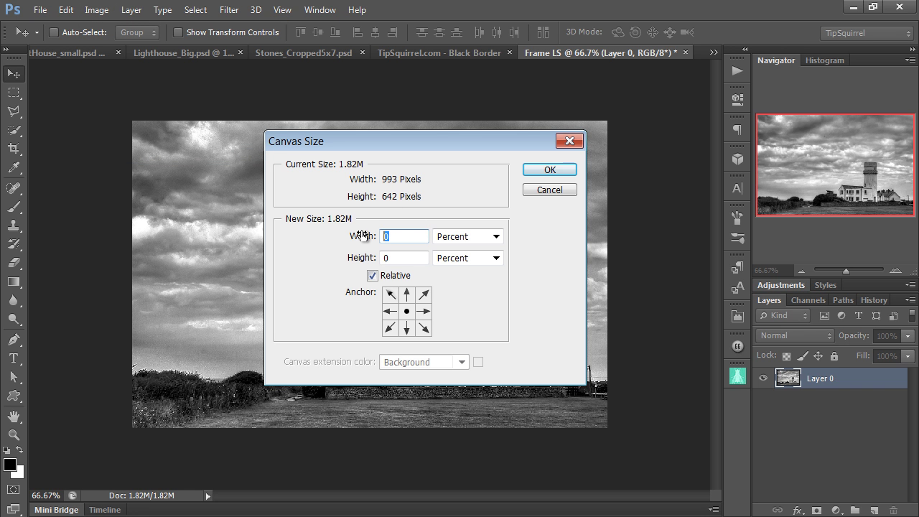
{"action": "type", "text": "8"}
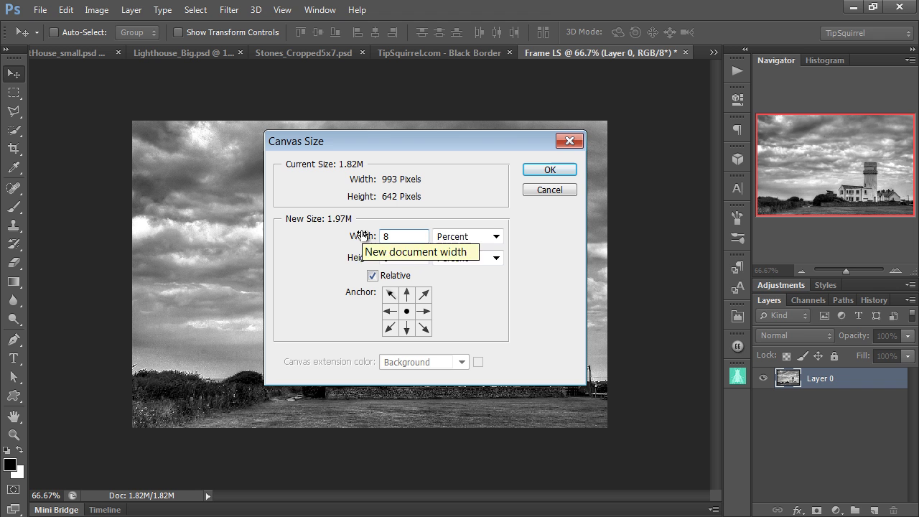
{"action": "key", "text": "Tab"}
{"action": "type", "text": "10"}
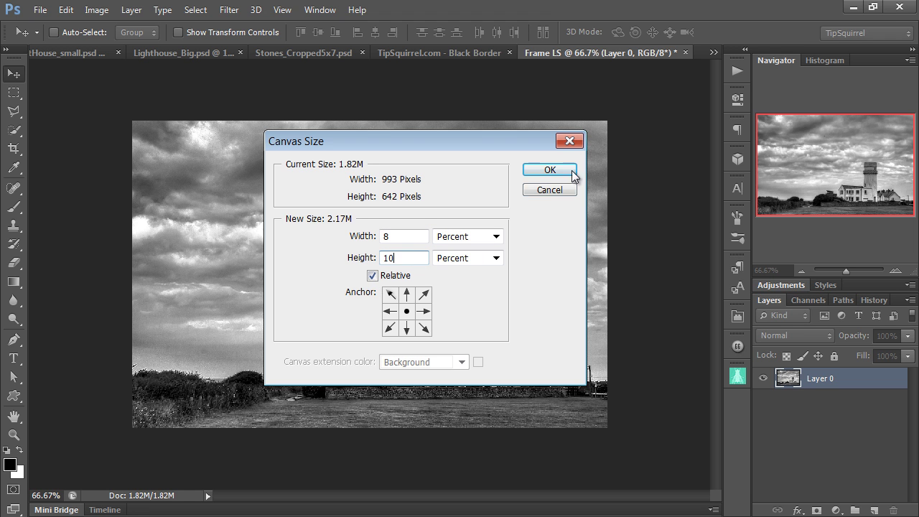
{"action": "left_click", "coordinate": [549, 170]}
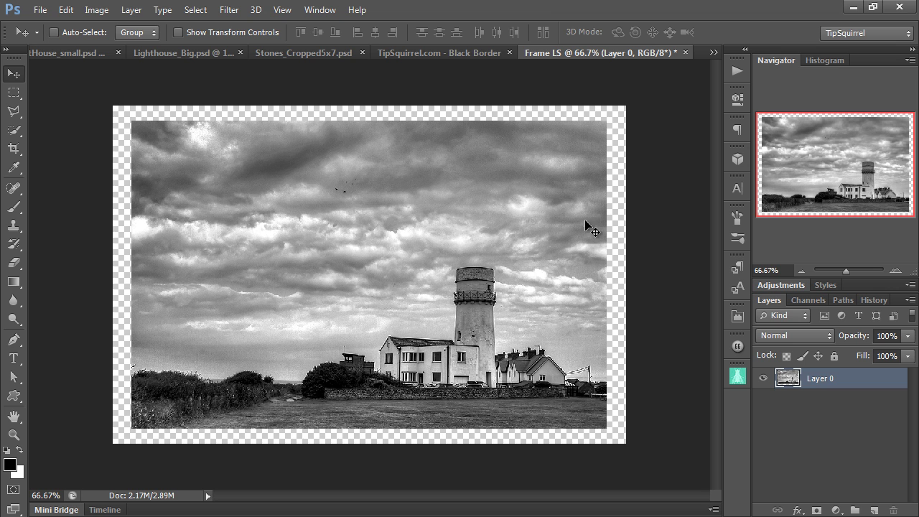
{"action": "key", "text": "d"}
Step: Add Layer 1 beneath Layer 0 and fill it with black
{"action": "left_click", "coordinate": [876, 511]}
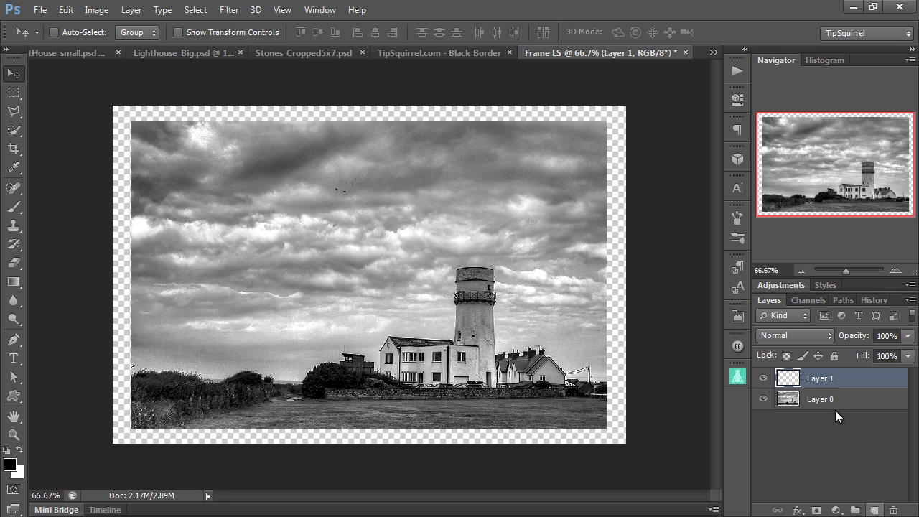
{"action": "left_click_drag", "start_coordinate": [836, 381], "coordinate": [830, 412]}
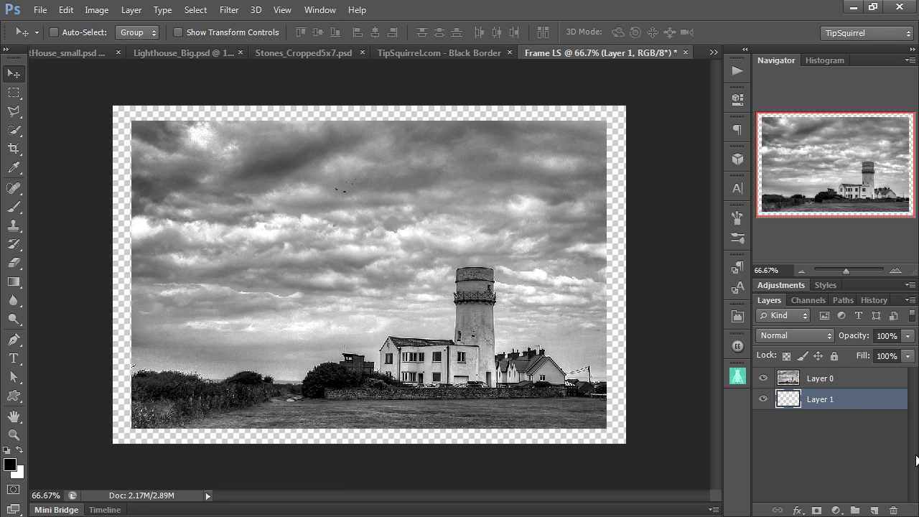
{"action": "key", "text": "alt+BackSpace"}
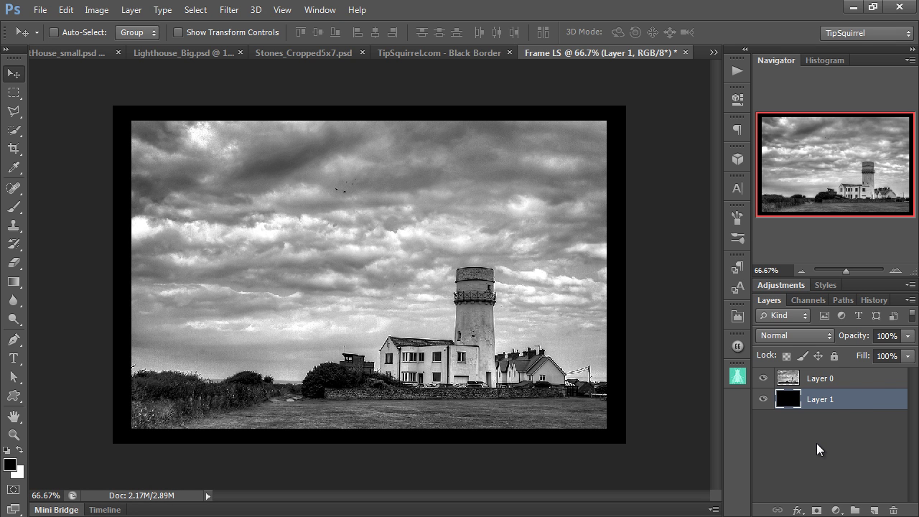
Step: Stop recording Simple Landscape and close Frame LS without saving
{"action": "left_click", "coordinate": [742, 71]}
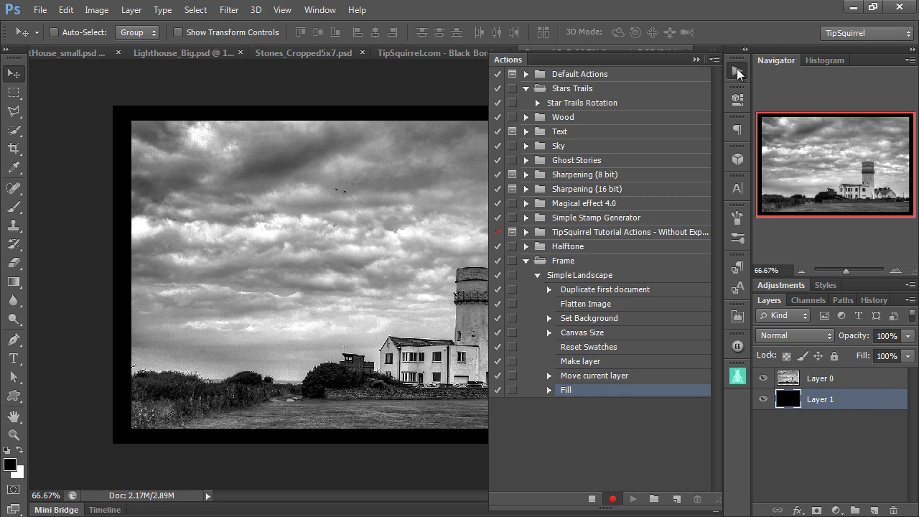
{"action": "left_click", "coordinate": [592, 499]}
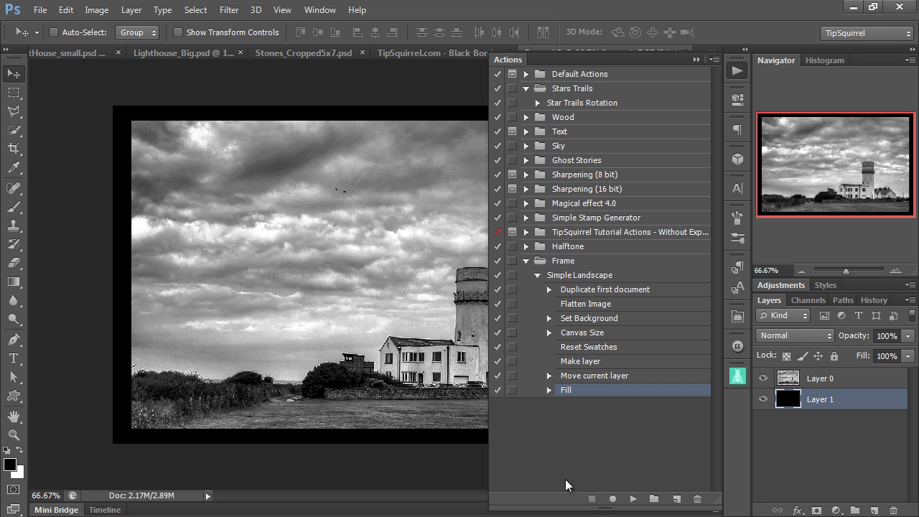
{"action": "left_click", "coordinate": [536, 276]}
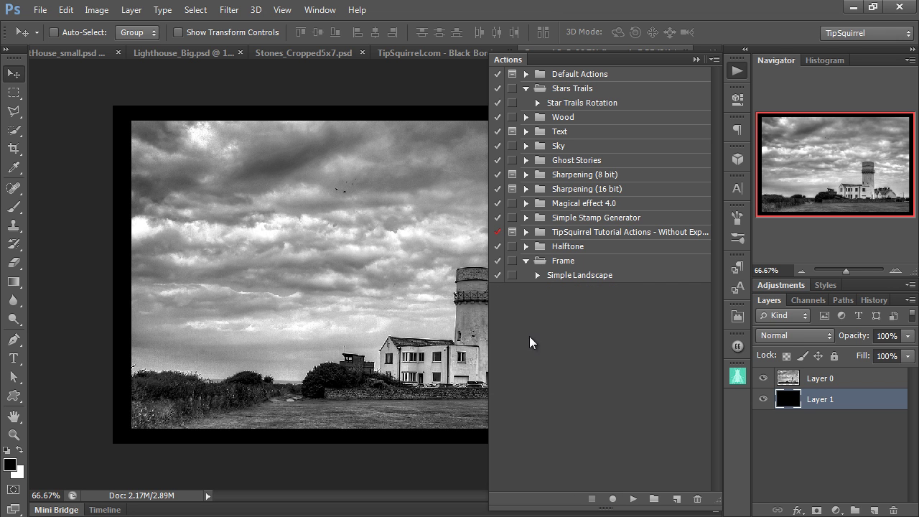
{"action": "left_click", "coordinate": [697, 61]}
{"action": "left_click", "coordinate": [685, 55]}
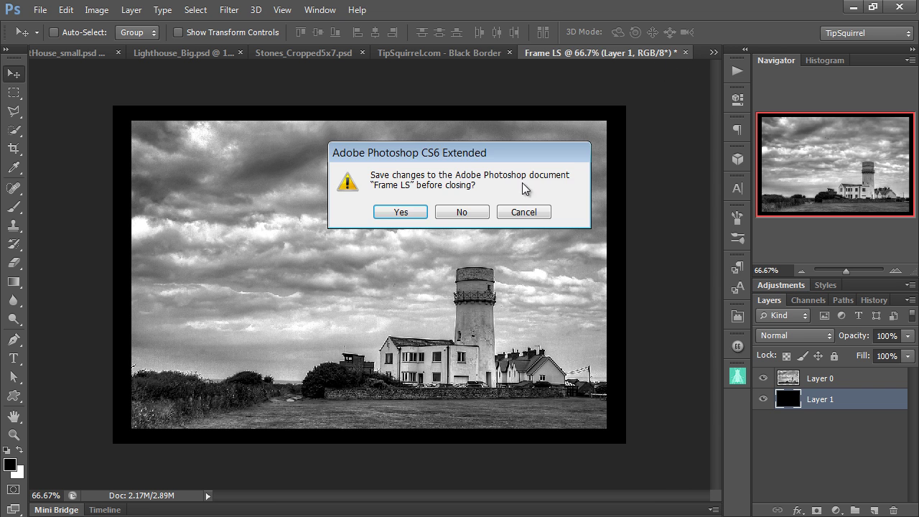
{"action": "left_click", "coordinate": [462, 211]}
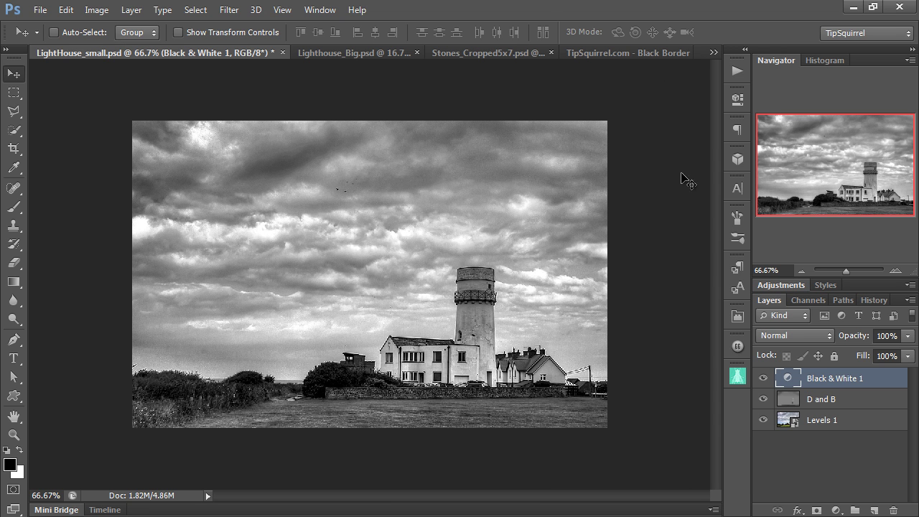
Step: Play Simple Landscape on LightHouse_small, check the black border layer, then discard the result unsaved
{"action": "left_click", "coordinate": [736, 72]}
{"action": "left_click", "coordinate": [586, 276]}
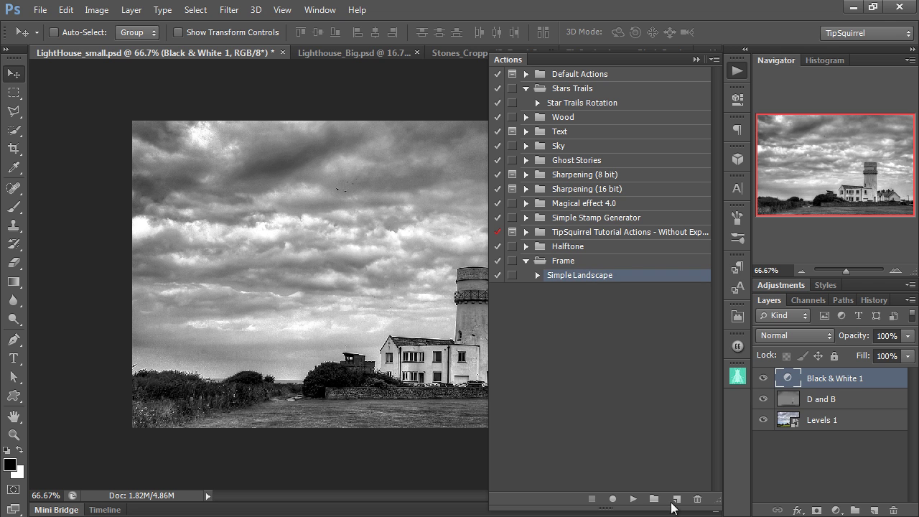
{"action": "left_click", "coordinate": [633, 499]}
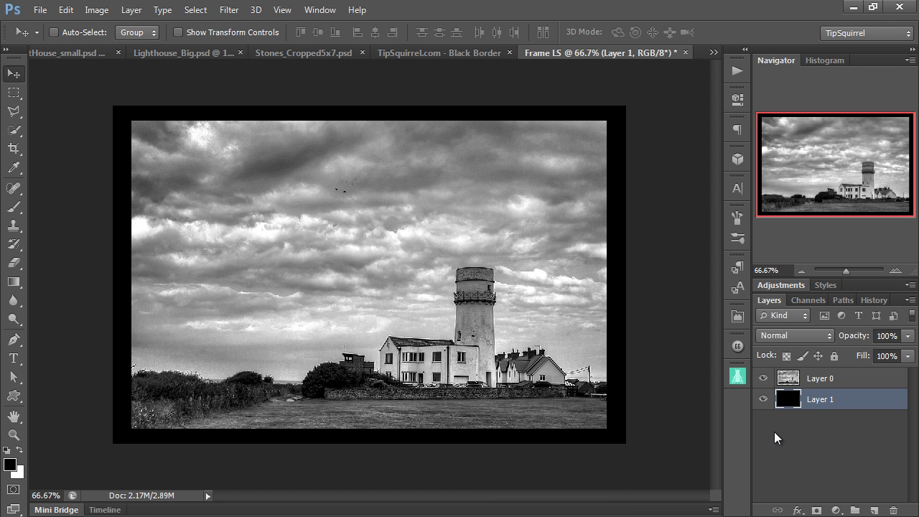
{"action": "left_click", "coordinate": [763, 399]}
{"action": "left_click", "coordinate": [763, 399]}
{"action": "left_click", "coordinate": [686, 53]}
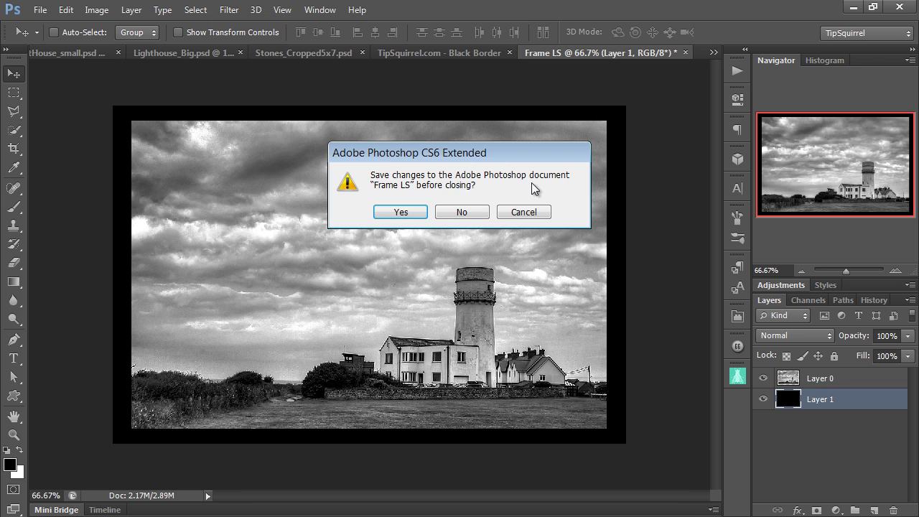
{"action": "left_click", "coordinate": [476, 209]}
Step: Run the Simple Landscape action on Lighthouse_Big to create a black-bordered Frame LS copy
{"action": "left_click", "coordinate": [357, 53]}
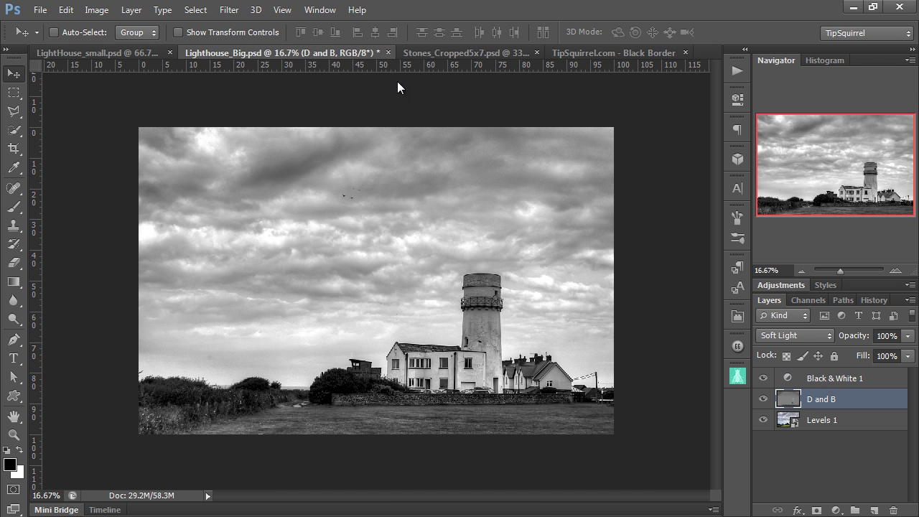
{"action": "left_click", "coordinate": [736, 72]}
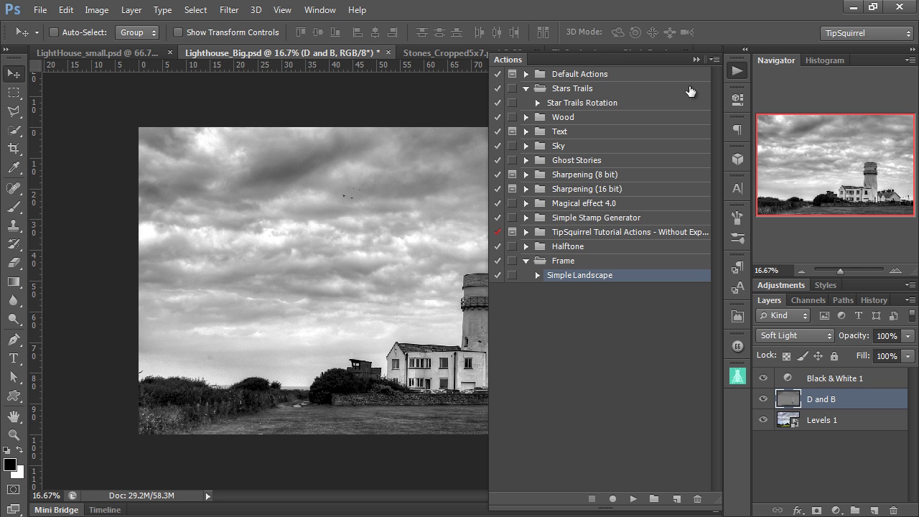
{"action": "left_click", "coordinate": [634, 497]}
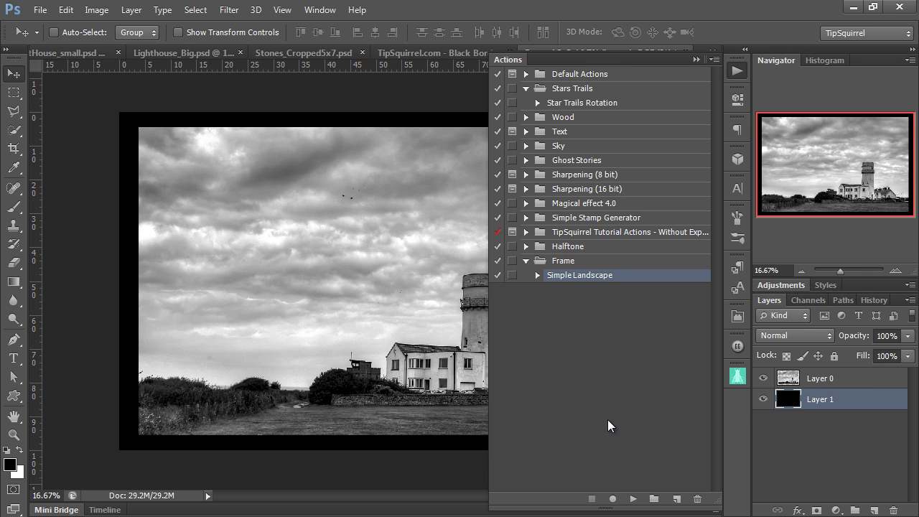
{"action": "left_click", "coordinate": [696, 60]}
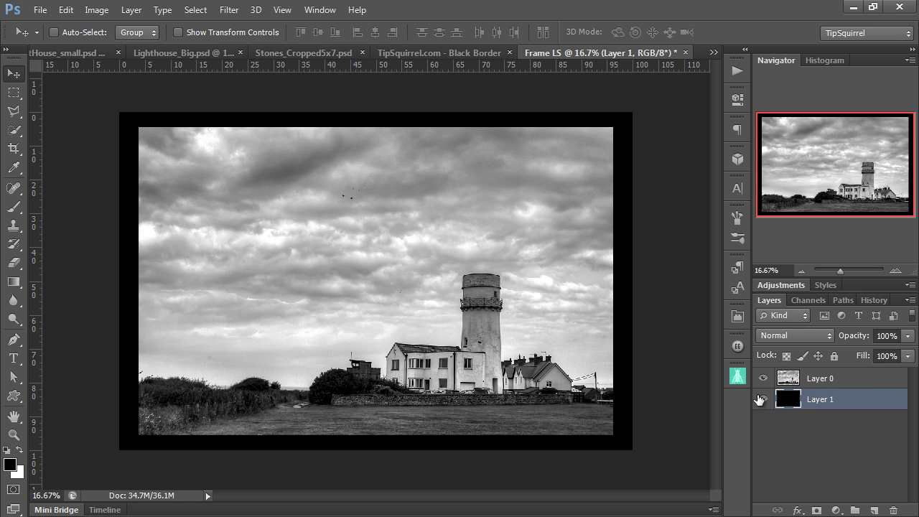
Step: Close Frame LS without saving and switch to Stones_Cropped5x7
{"action": "left_click", "coordinate": [685, 53]}
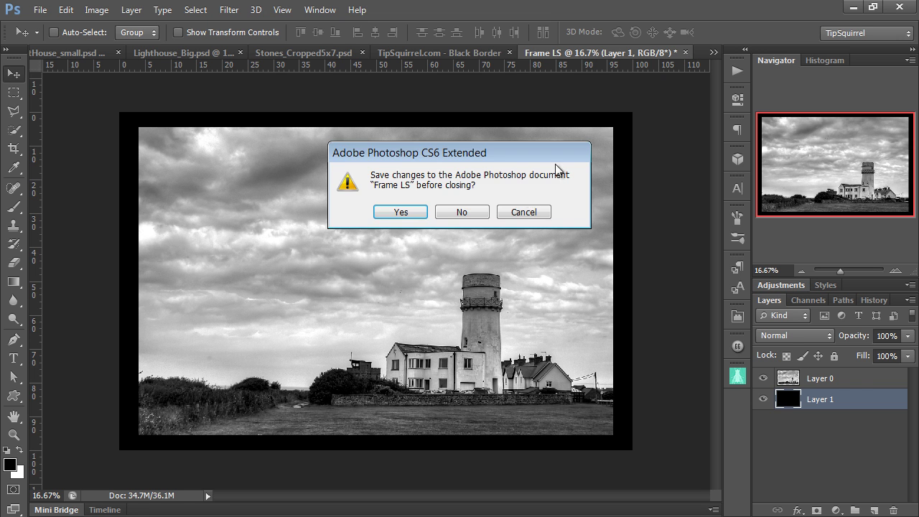
{"action": "left_click", "coordinate": [467, 211]}
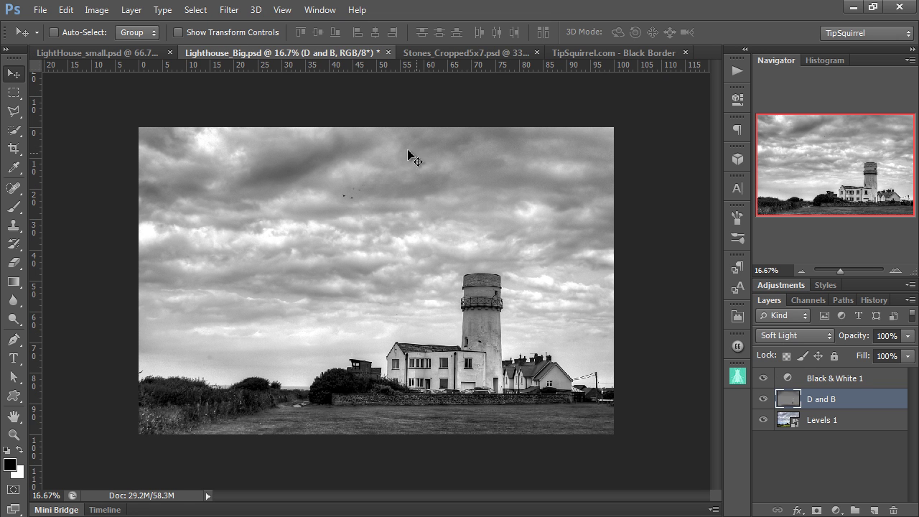
{"action": "left_click", "coordinate": [451, 50]}
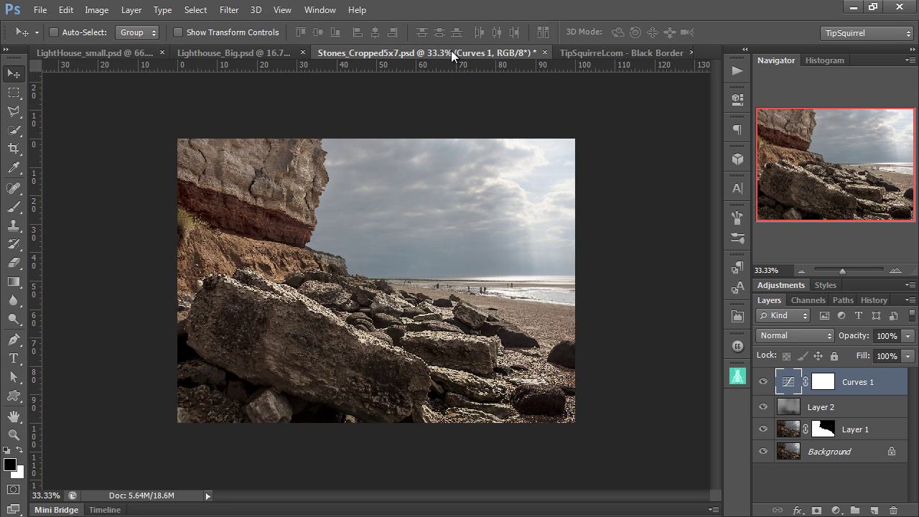
Step: Play Simple Landscape on Stones_Cropped5x7, then compare the original, Black Border example and Frame LS
{"action": "left_click", "coordinate": [736, 72]}
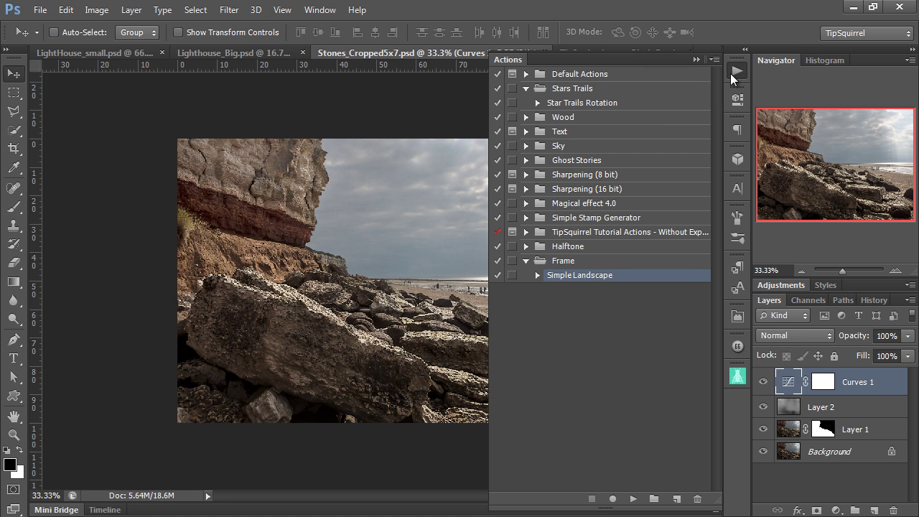
{"action": "left_click", "coordinate": [632, 499]}
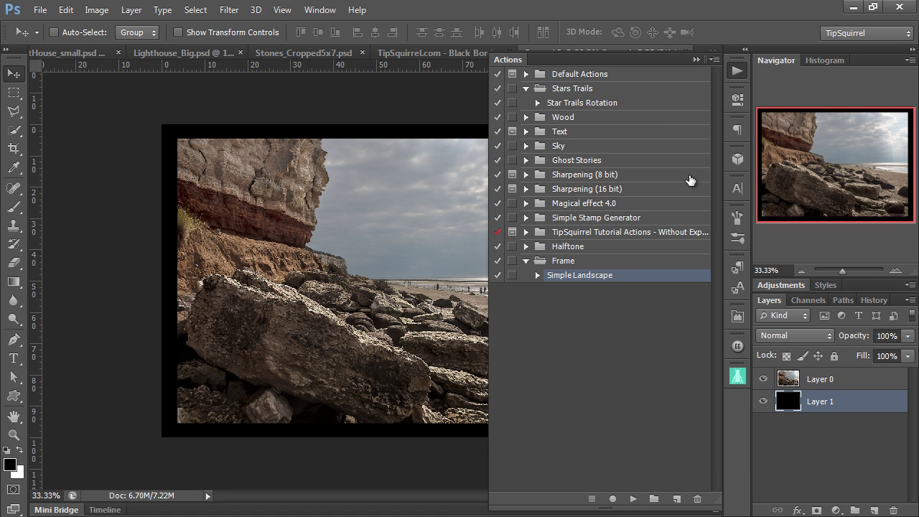
{"action": "left_click", "coordinate": [293, 53]}
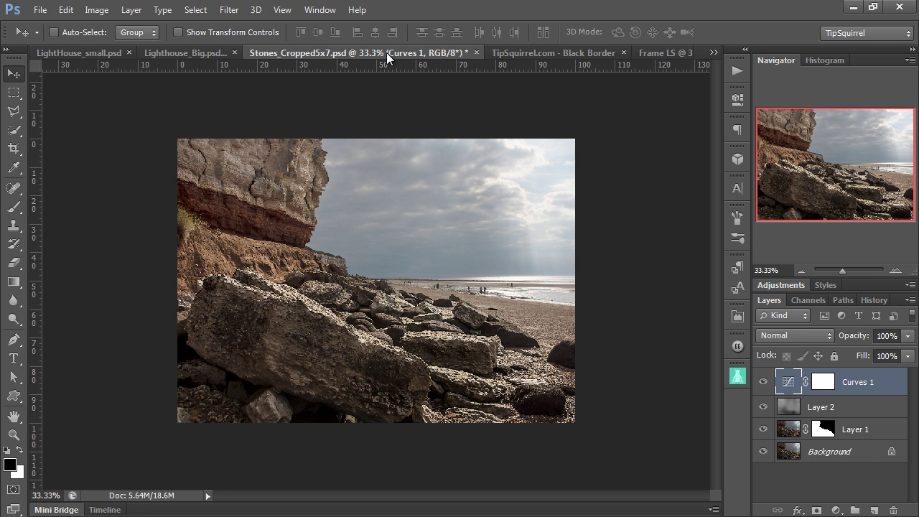
{"action": "left_click", "coordinate": [525, 56]}
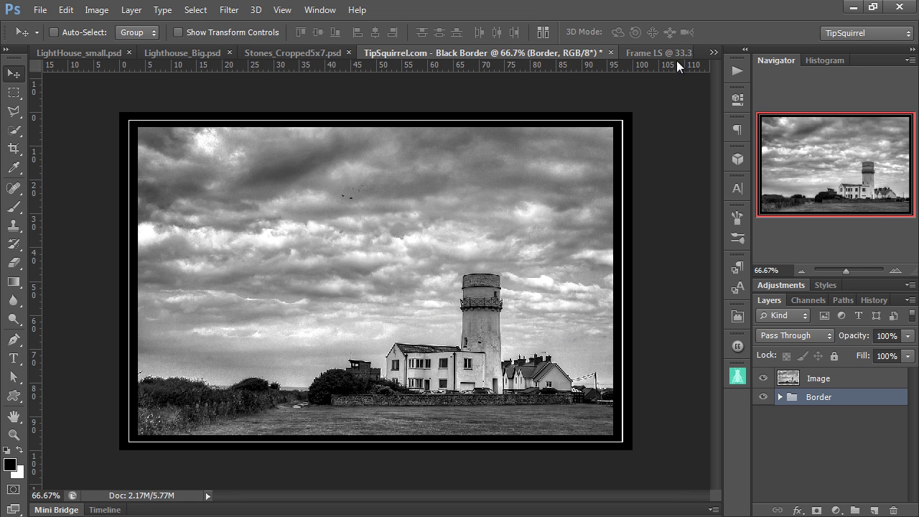
{"action": "left_click", "coordinate": [666, 54]}
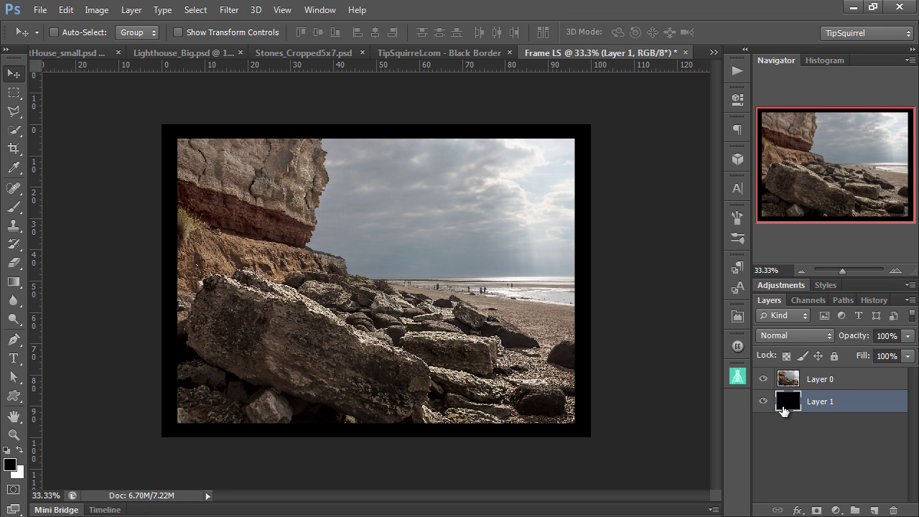
Step: In TipSquirrel.com - Black Border, expand Border and toggle the Line and Coloured Background layers
{"action": "left_click", "coordinate": [414, 54]}
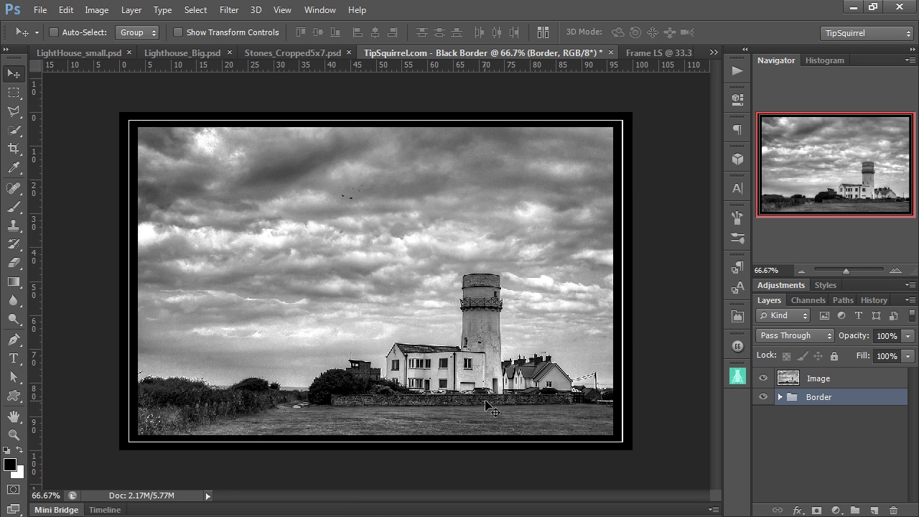
{"action": "left_click", "coordinate": [780, 397]}
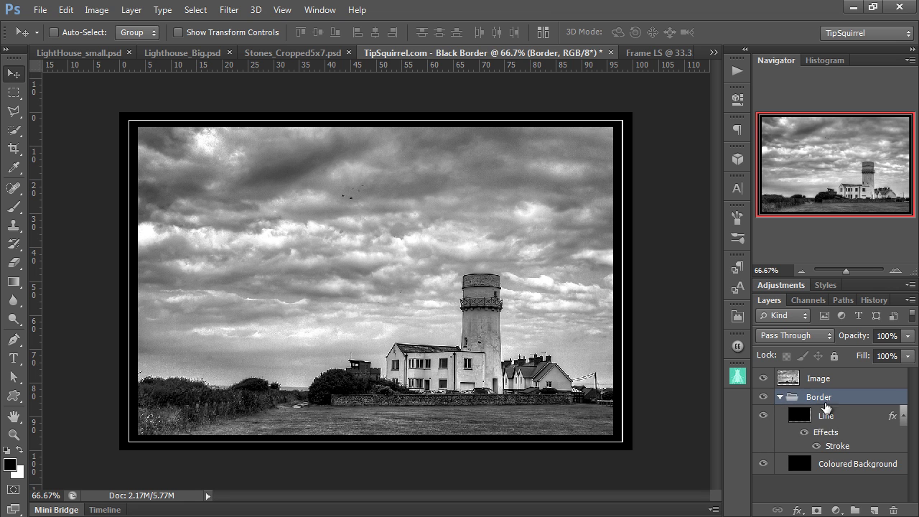
{"action": "left_click", "coordinate": [763, 414]}
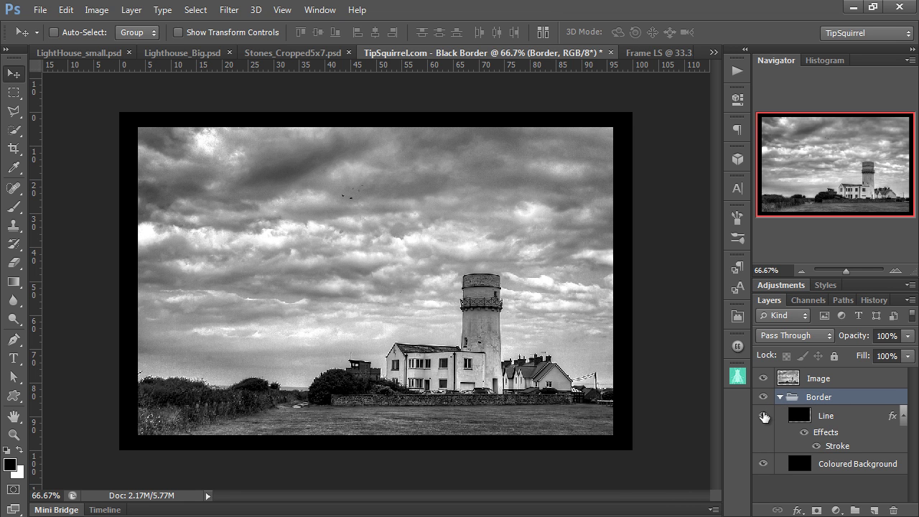
{"action": "left_click", "coordinate": [763, 414]}
{"action": "left_click", "coordinate": [763, 463]}
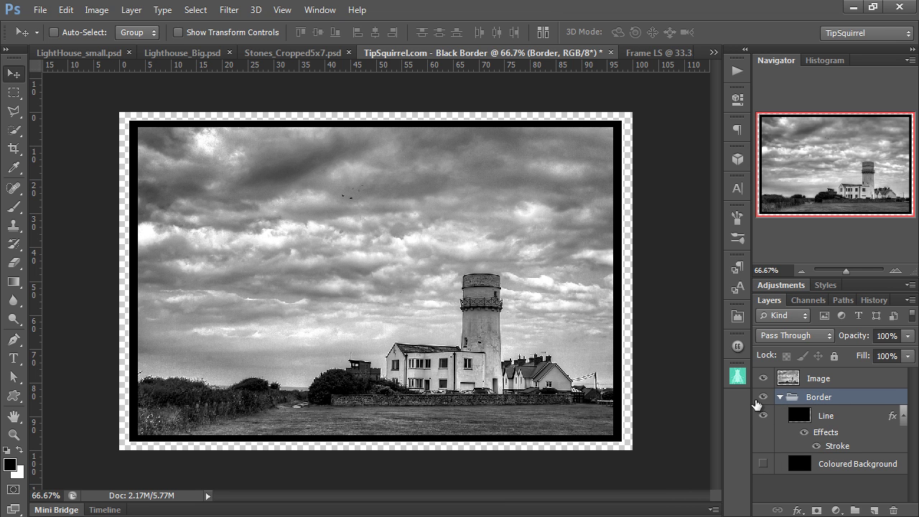
{"action": "left_click", "coordinate": [763, 415]}
{"action": "left_click", "coordinate": [762, 415]}
{"action": "left_click", "coordinate": [763, 464]}
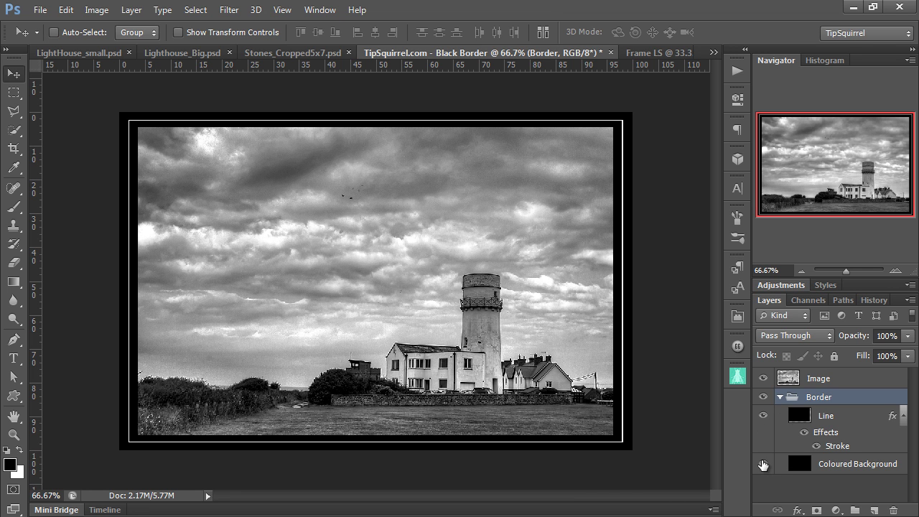